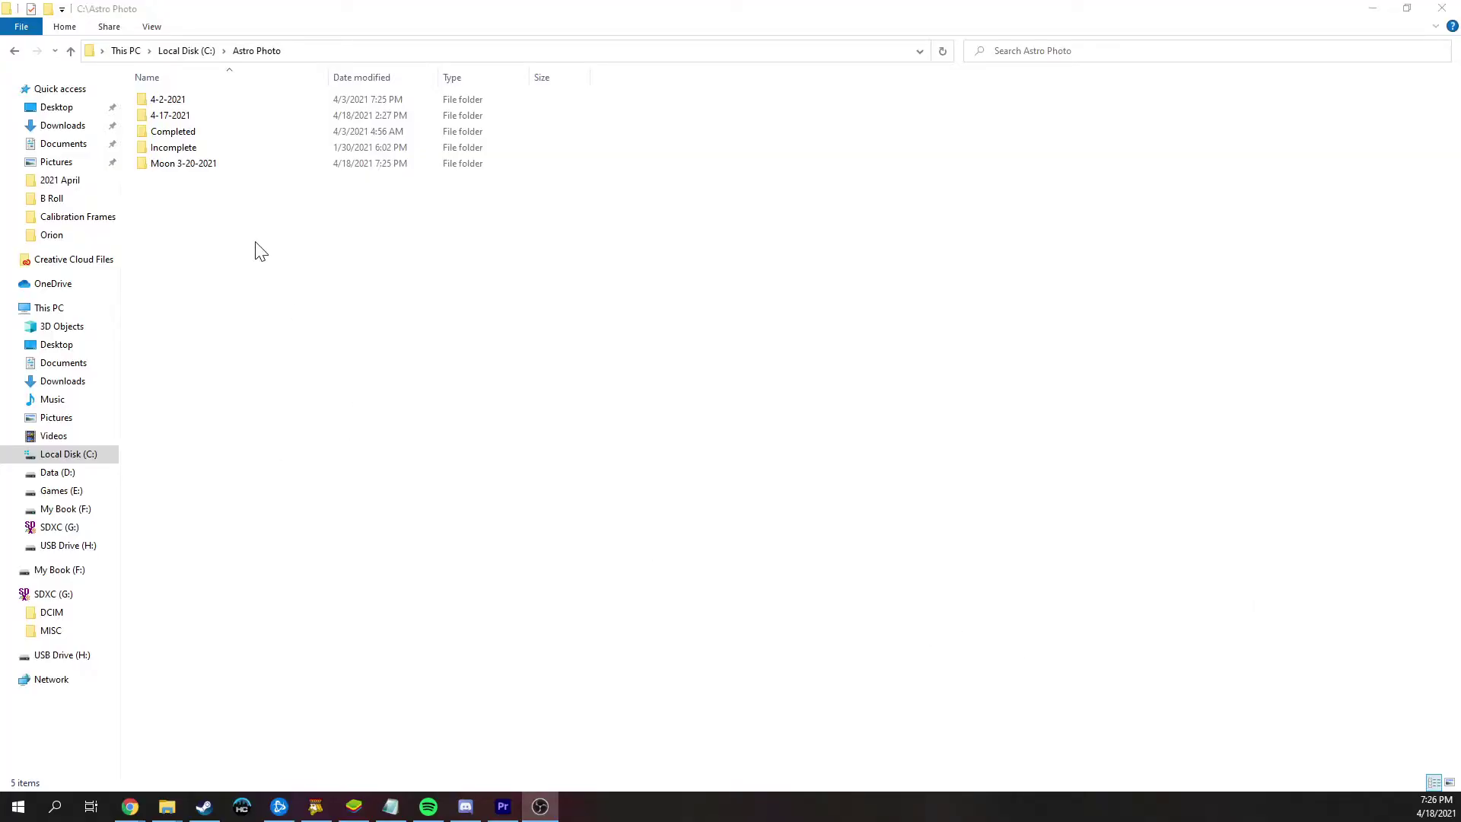
Step: Browse into C:\Astro Photo\4-2-2021\IC 405 in File Explorer
{"action": "double_click", "coordinate": [175, 108]}
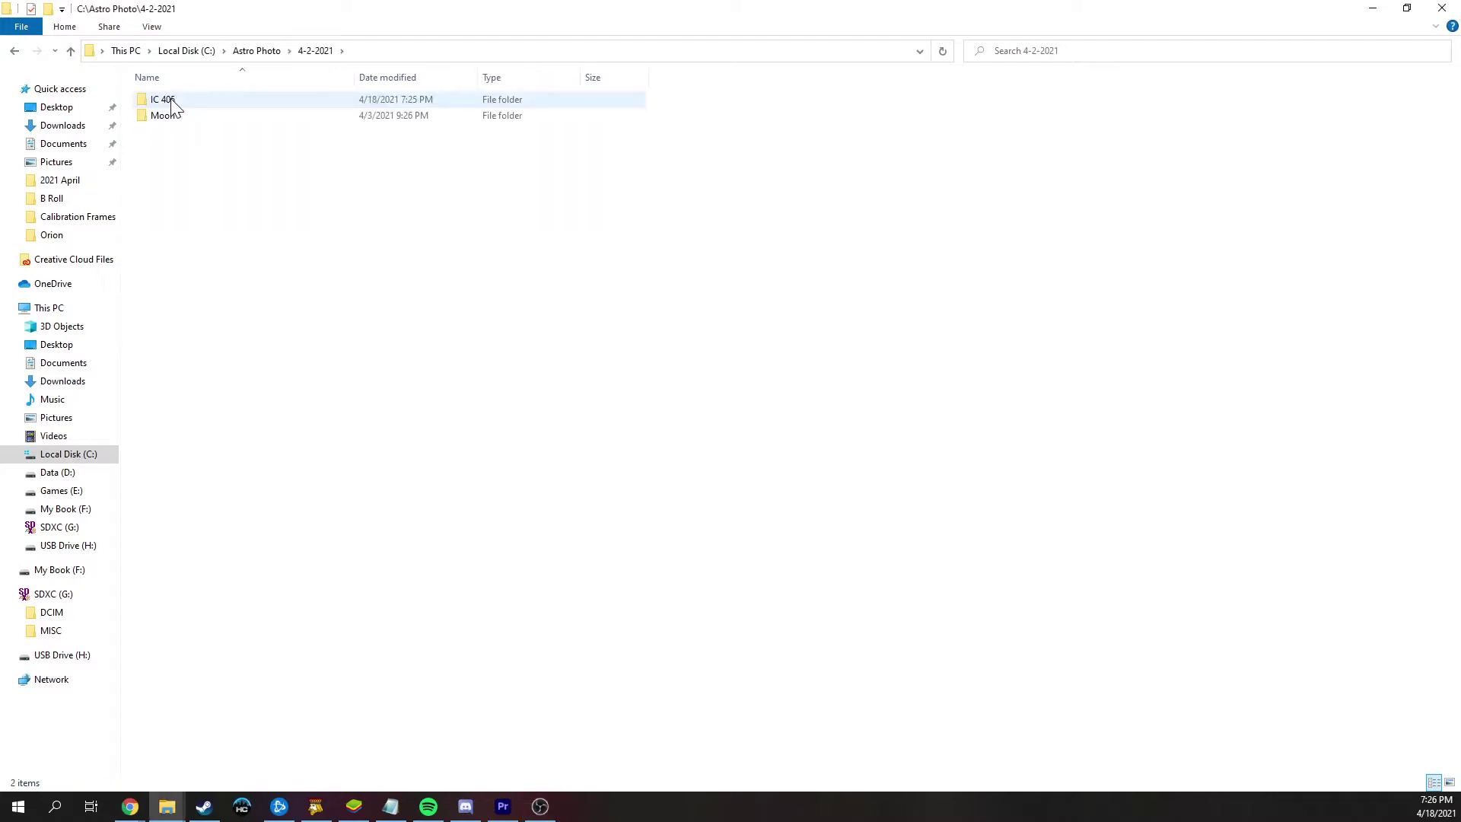
{"action": "double_click", "coordinate": [162, 100]}
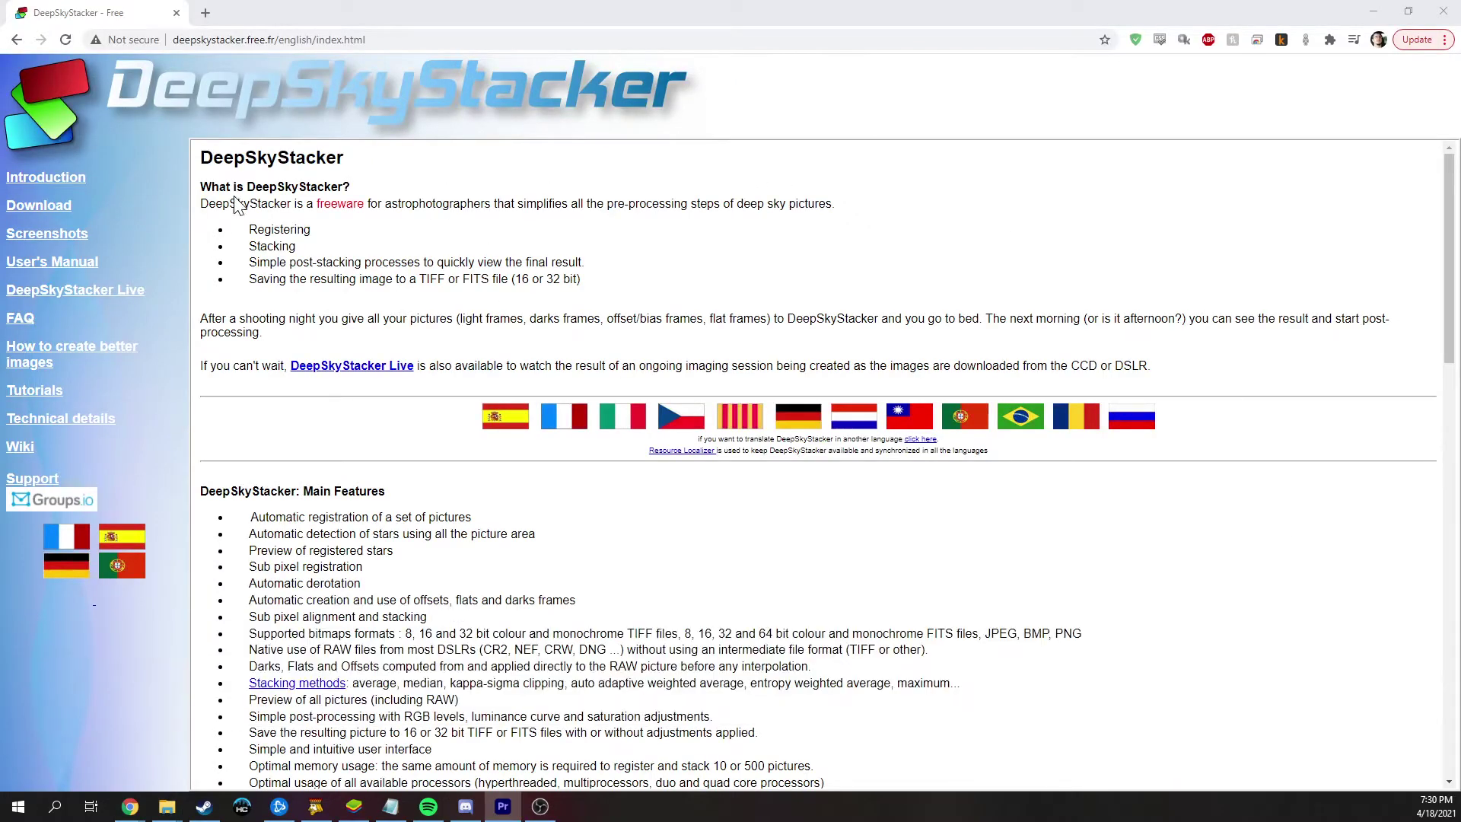
Step: Follow the Download link to the DeepSkyStacker 4.2.5 GitHub release and scroll down to its Assets list
{"action": "left_click", "coordinate": [67, 199]}
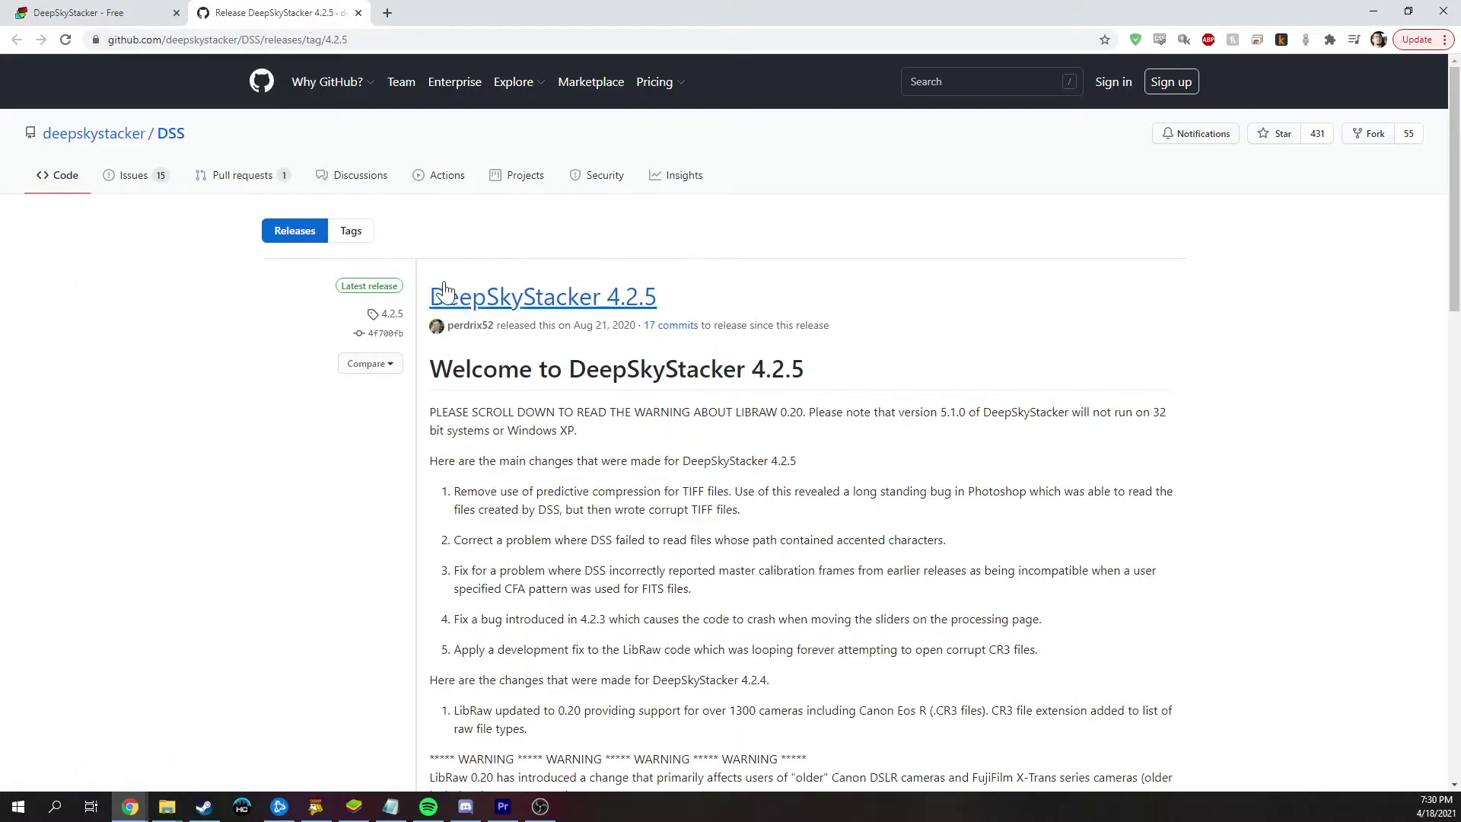
{"action": "scroll", "coordinate": [1015, 394], "scroll_direction": "down", "scroll_amount": 20}
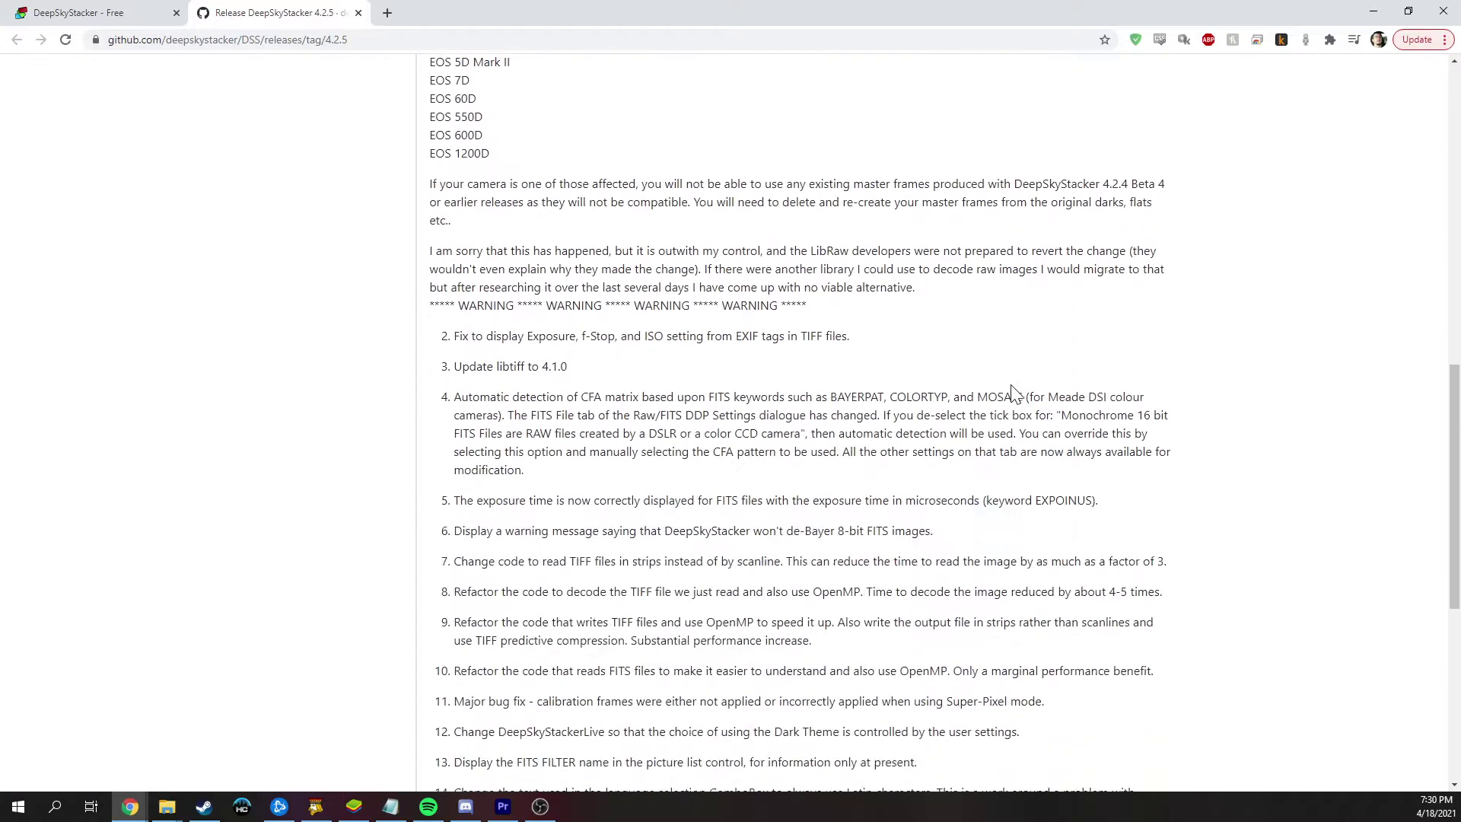
{"action": "scroll", "coordinate": [1015, 395], "scroll_direction": "down", "scroll_amount": 4}
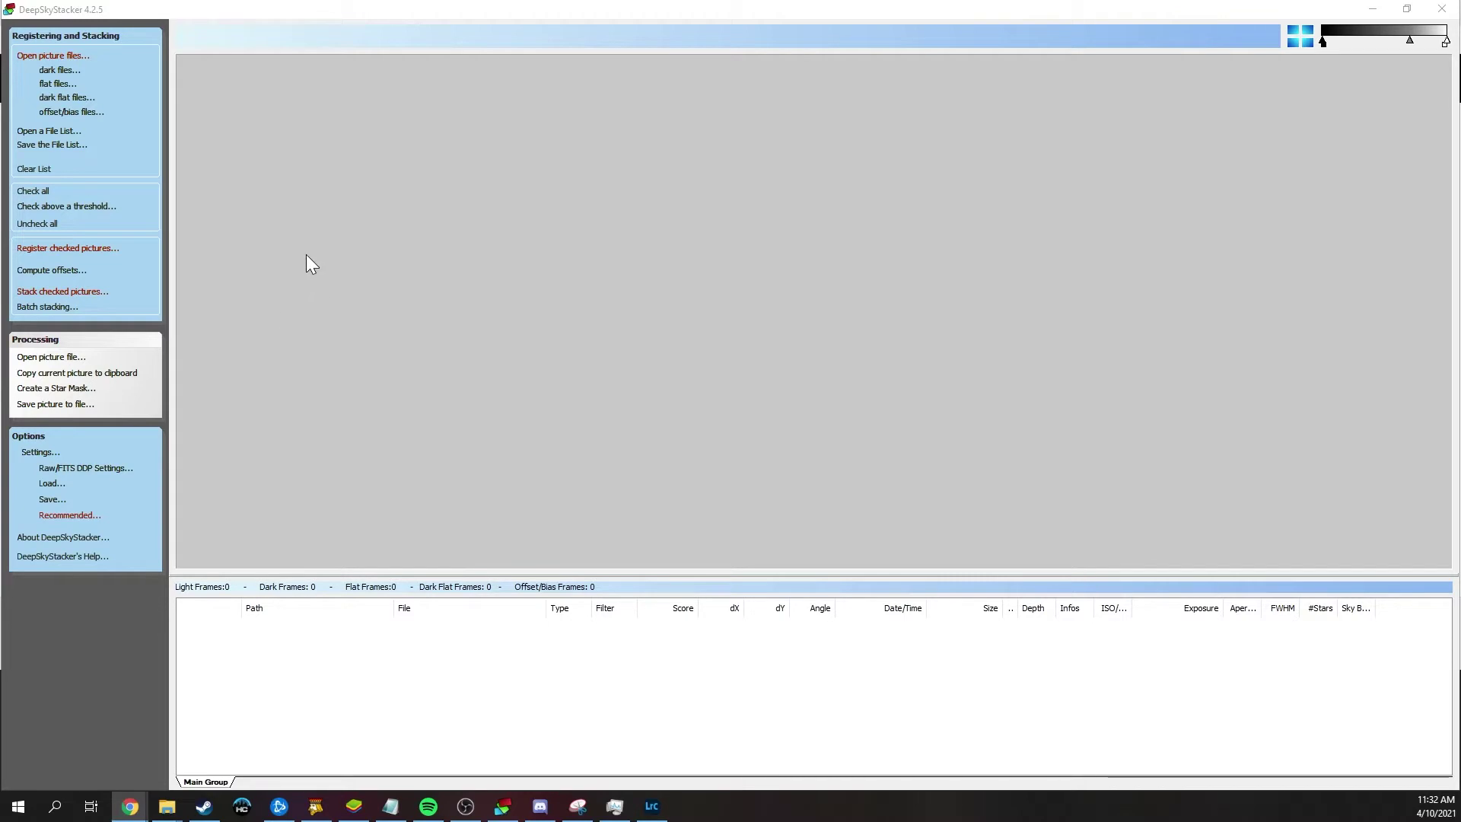
Step: Add all the M45 light frames and the dark frames to the file list
{"action": "left_click", "coordinate": [67, 57]}
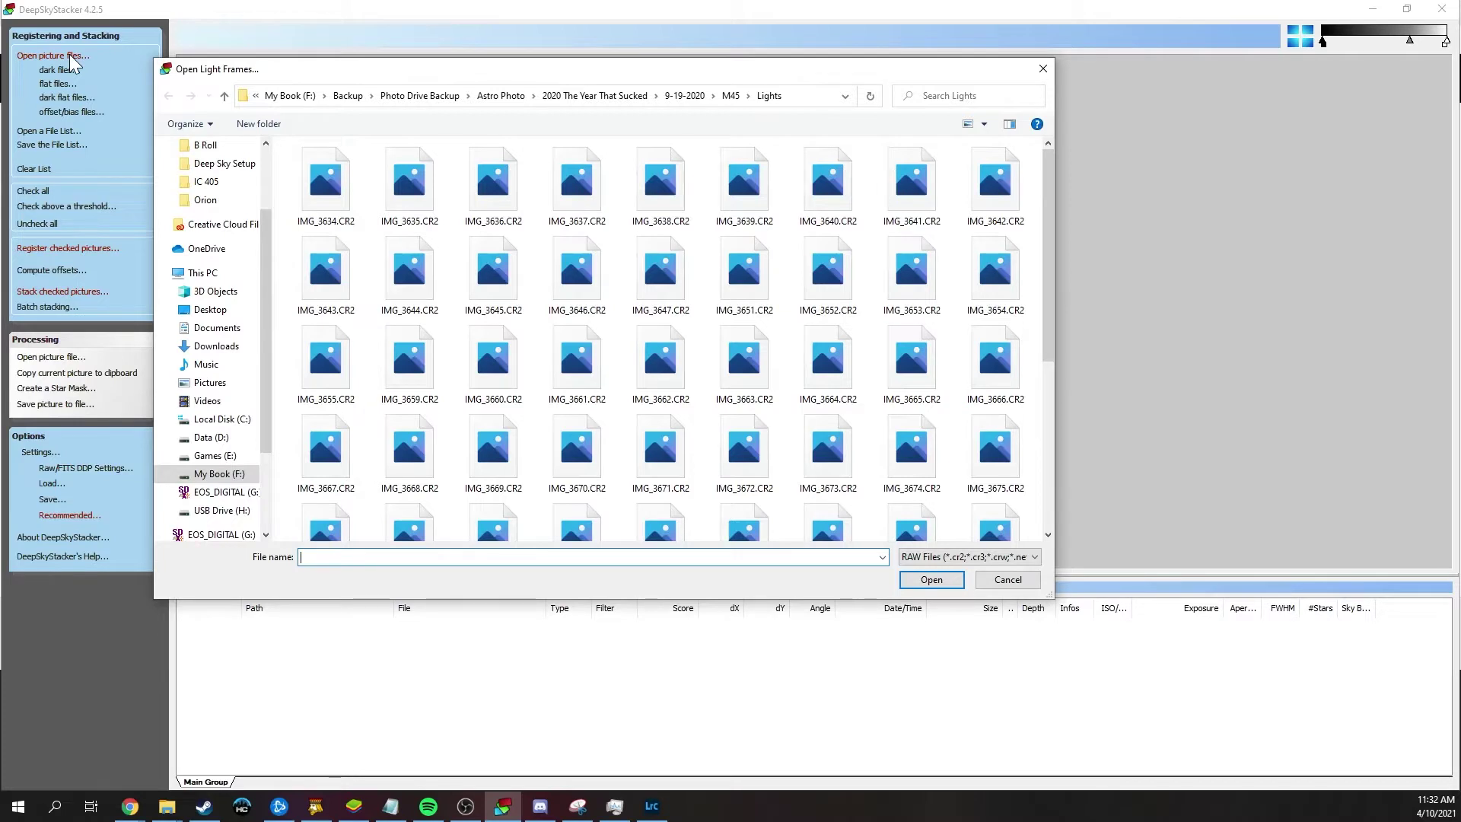
{"action": "left_click", "coordinate": [507, 194]}
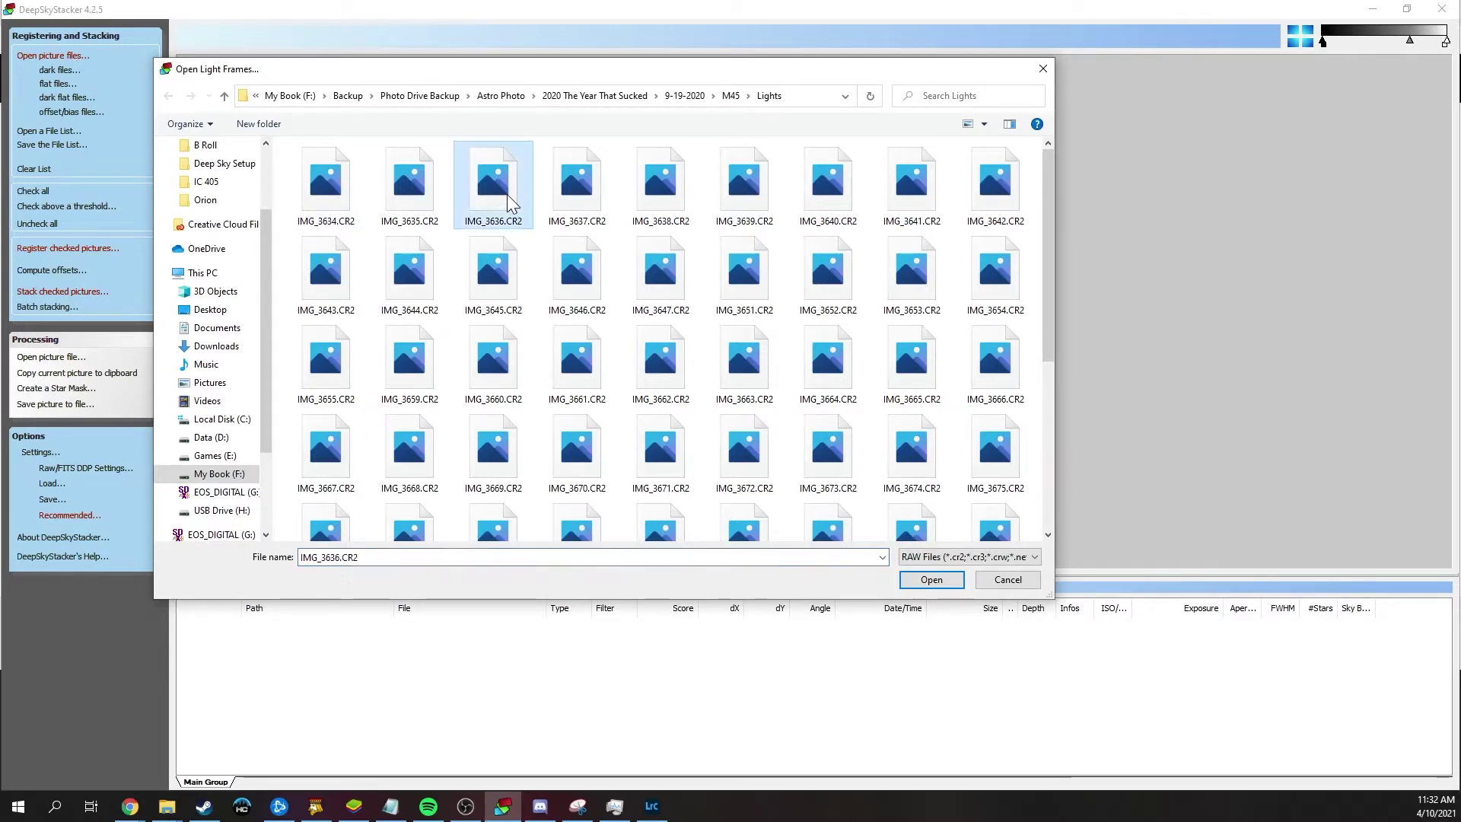
{"action": "key", "text": "ctrl+a"}
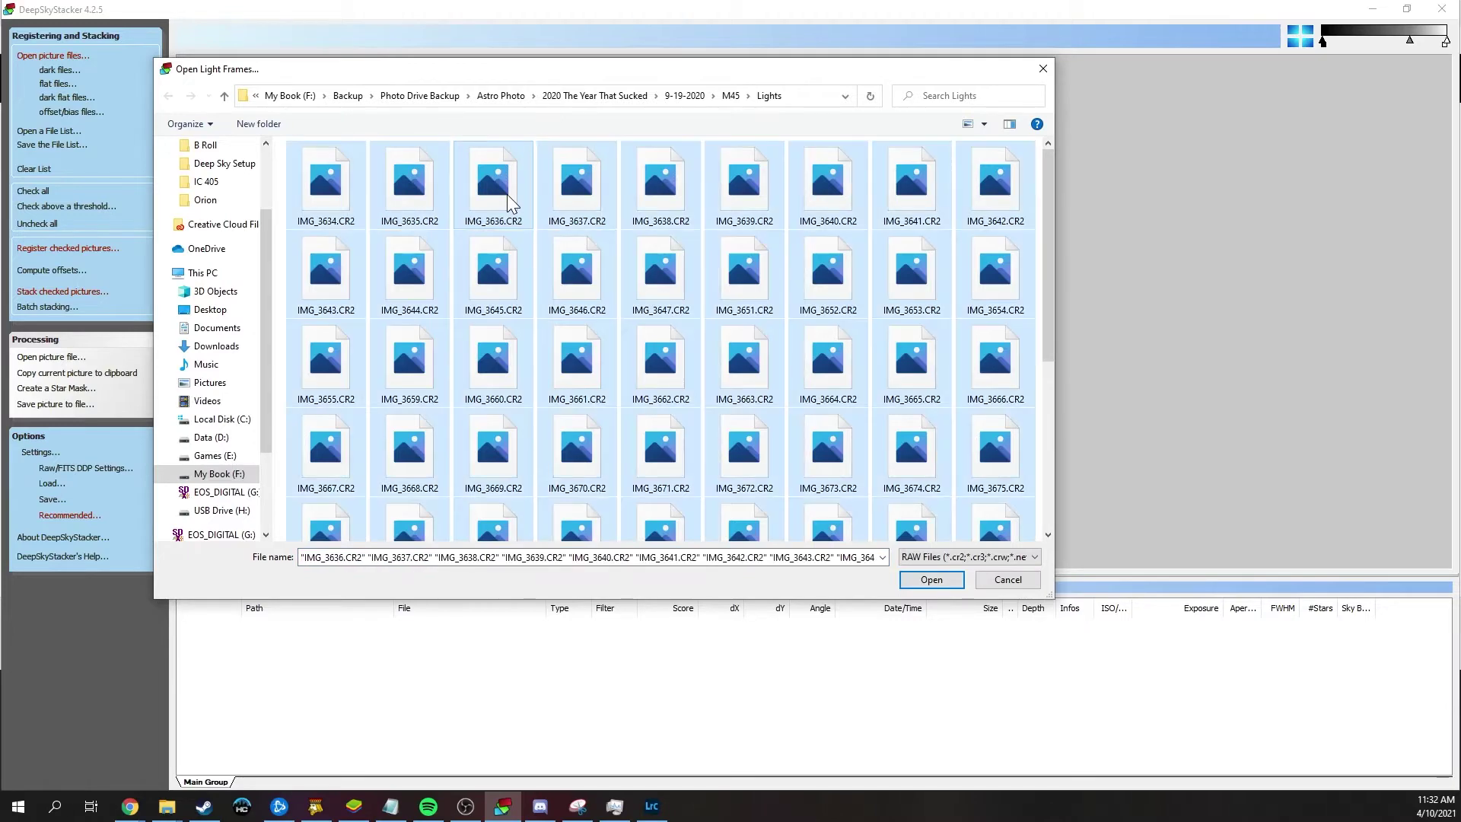
{"action": "left_click", "coordinate": [931, 579]}
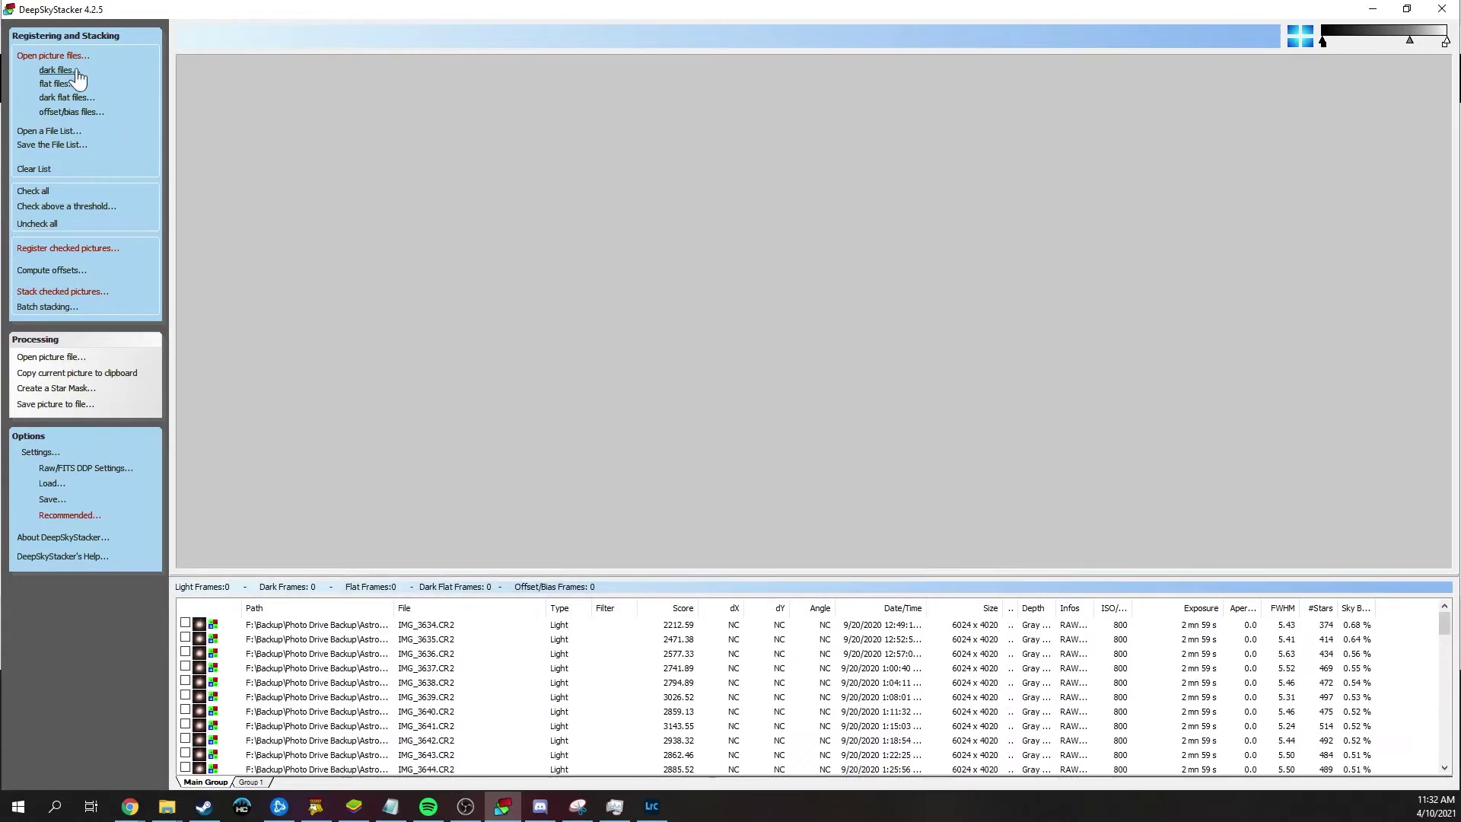
{"action": "left_click", "coordinate": [76, 71]}
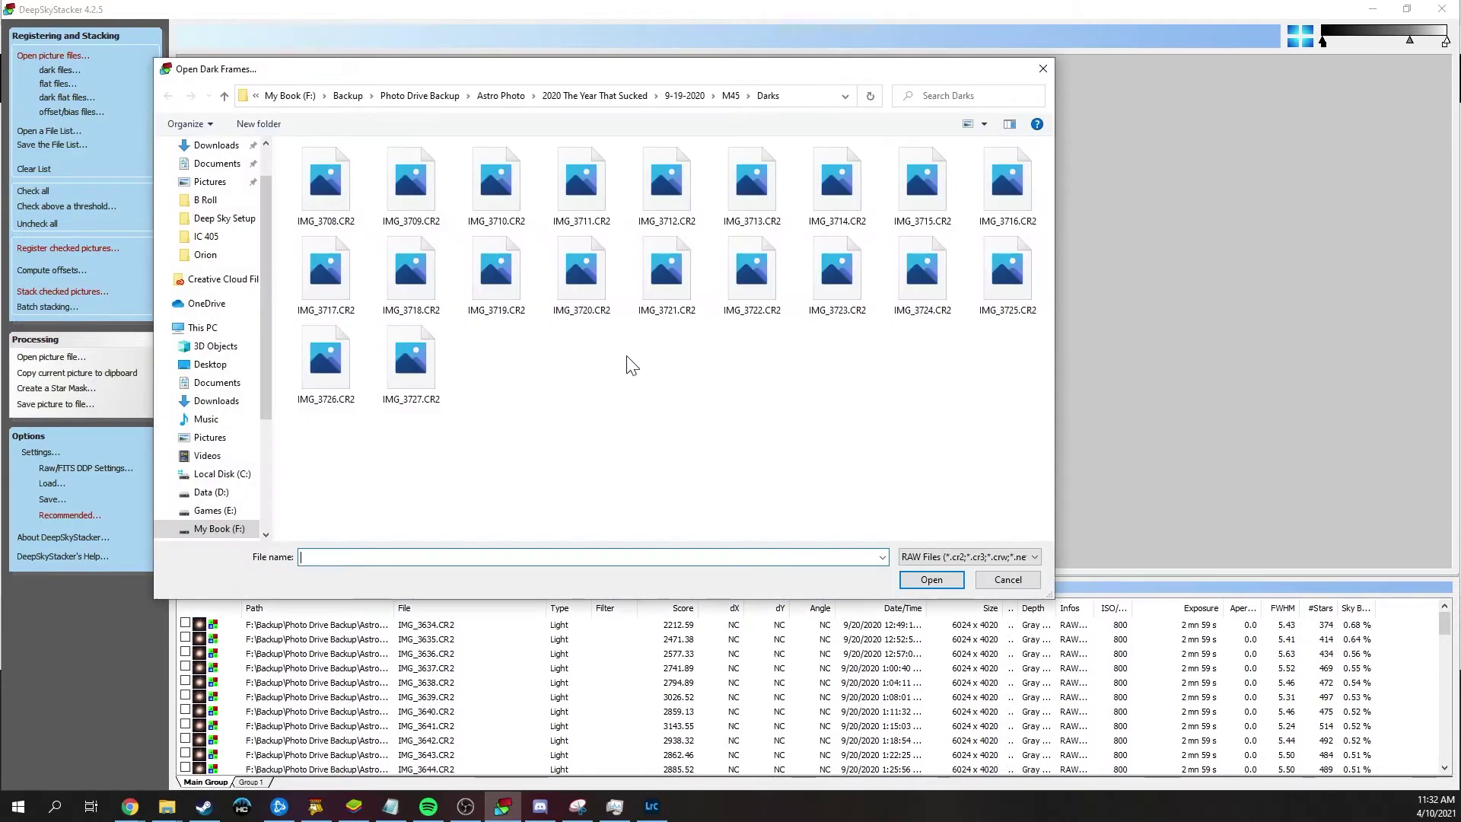
{"action": "left_click", "coordinate": [489, 271]}
{"action": "double_click", "coordinate": [489, 270]}
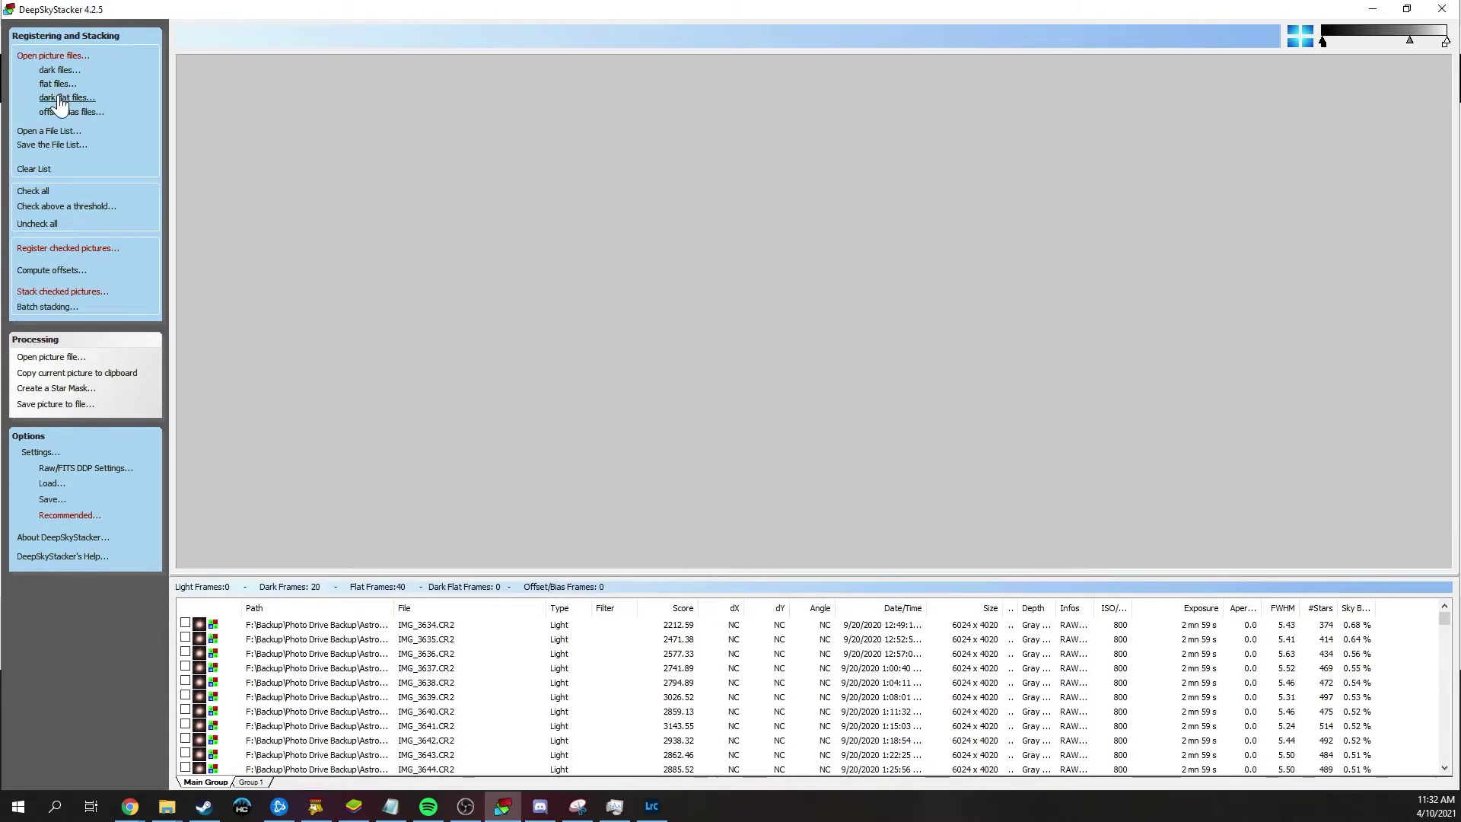
Step: Add all 40 offset/bias frames, then check every frame in the list
{"action": "left_click", "coordinate": [71, 111]}
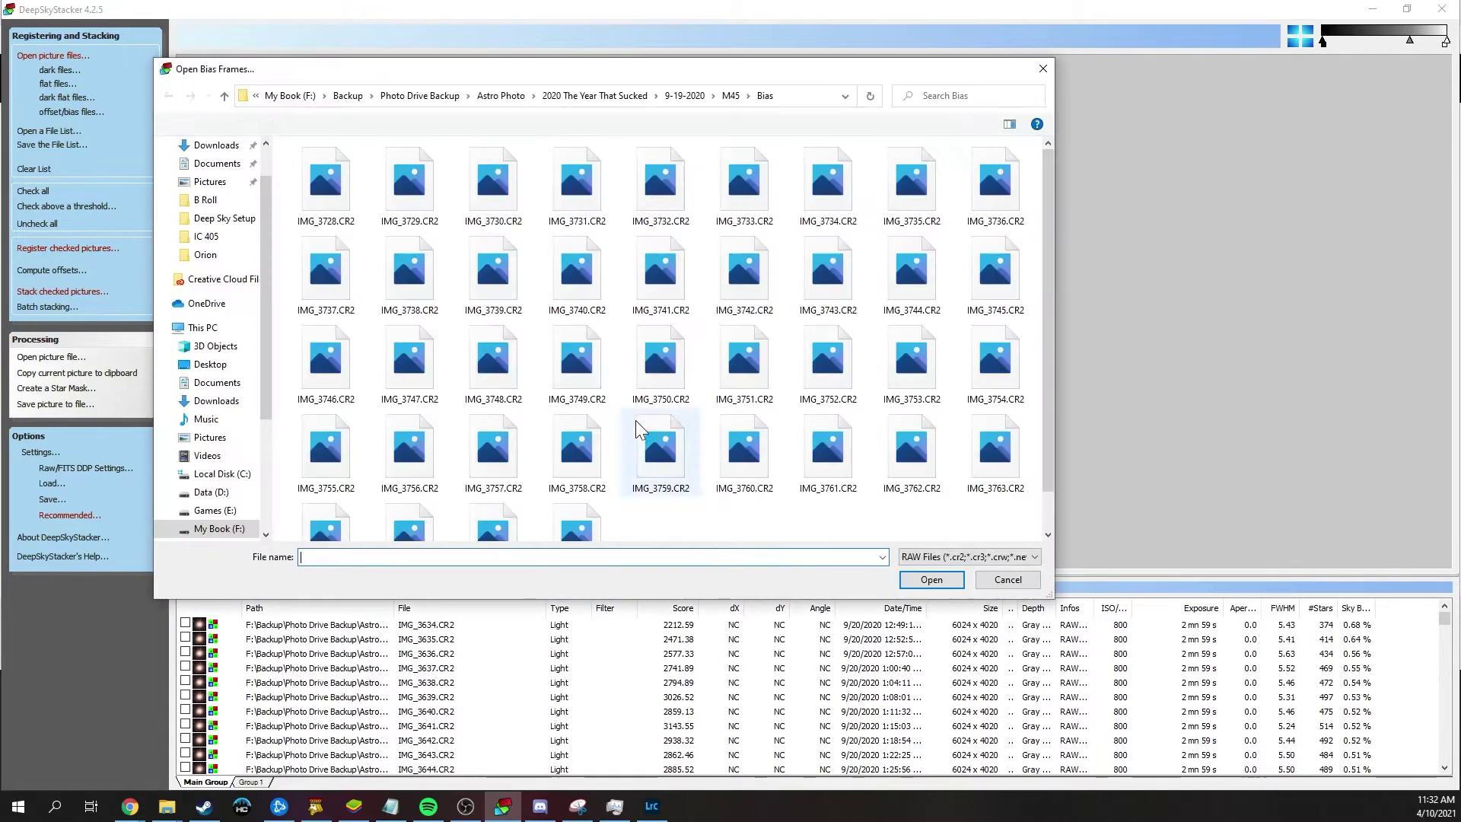
{"action": "left_click", "coordinate": [653, 445]}
{"action": "key", "text": "ctrl+a"}
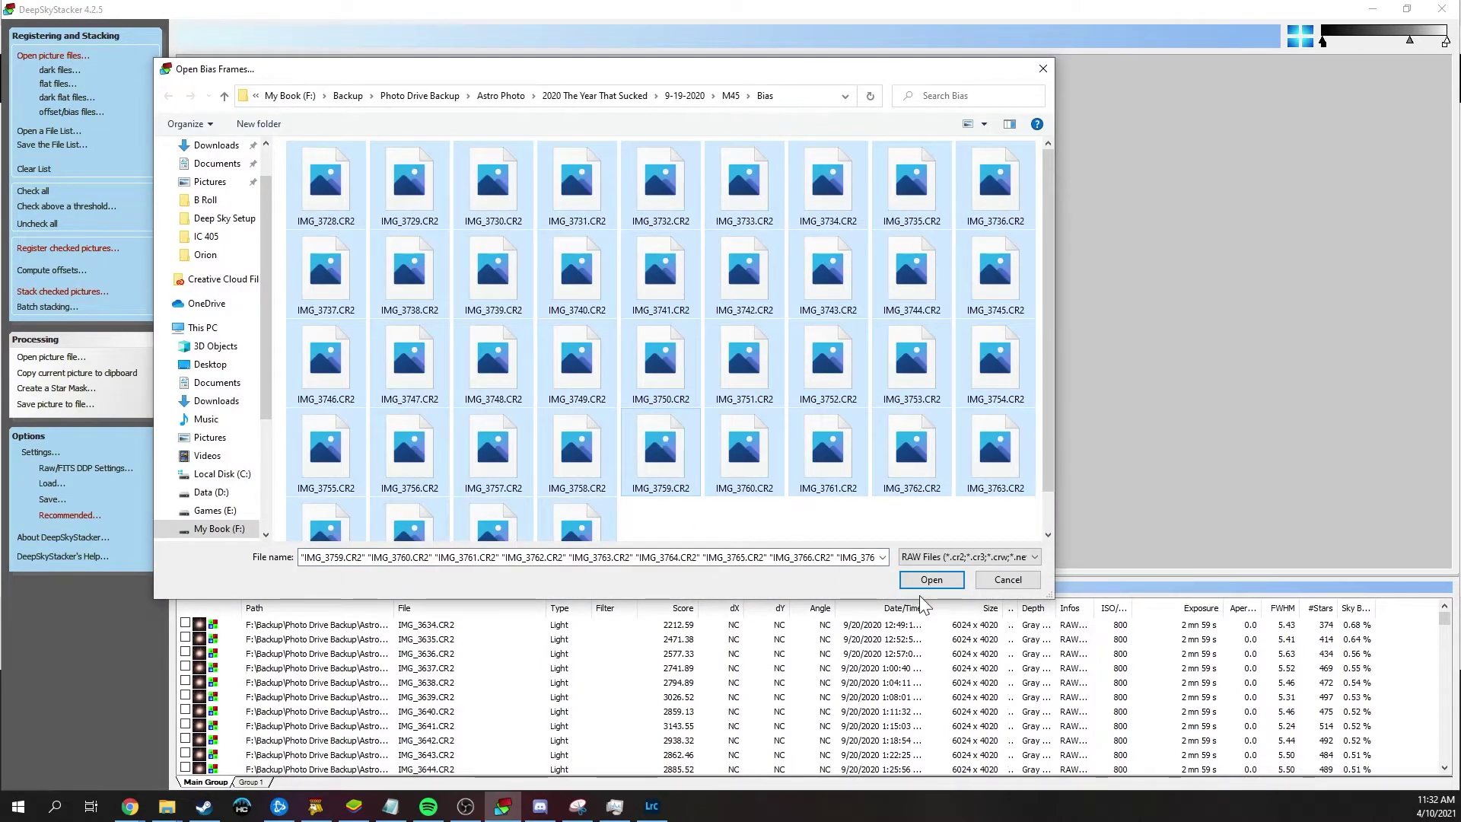
{"action": "left_click", "coordinate": [924, 582]}
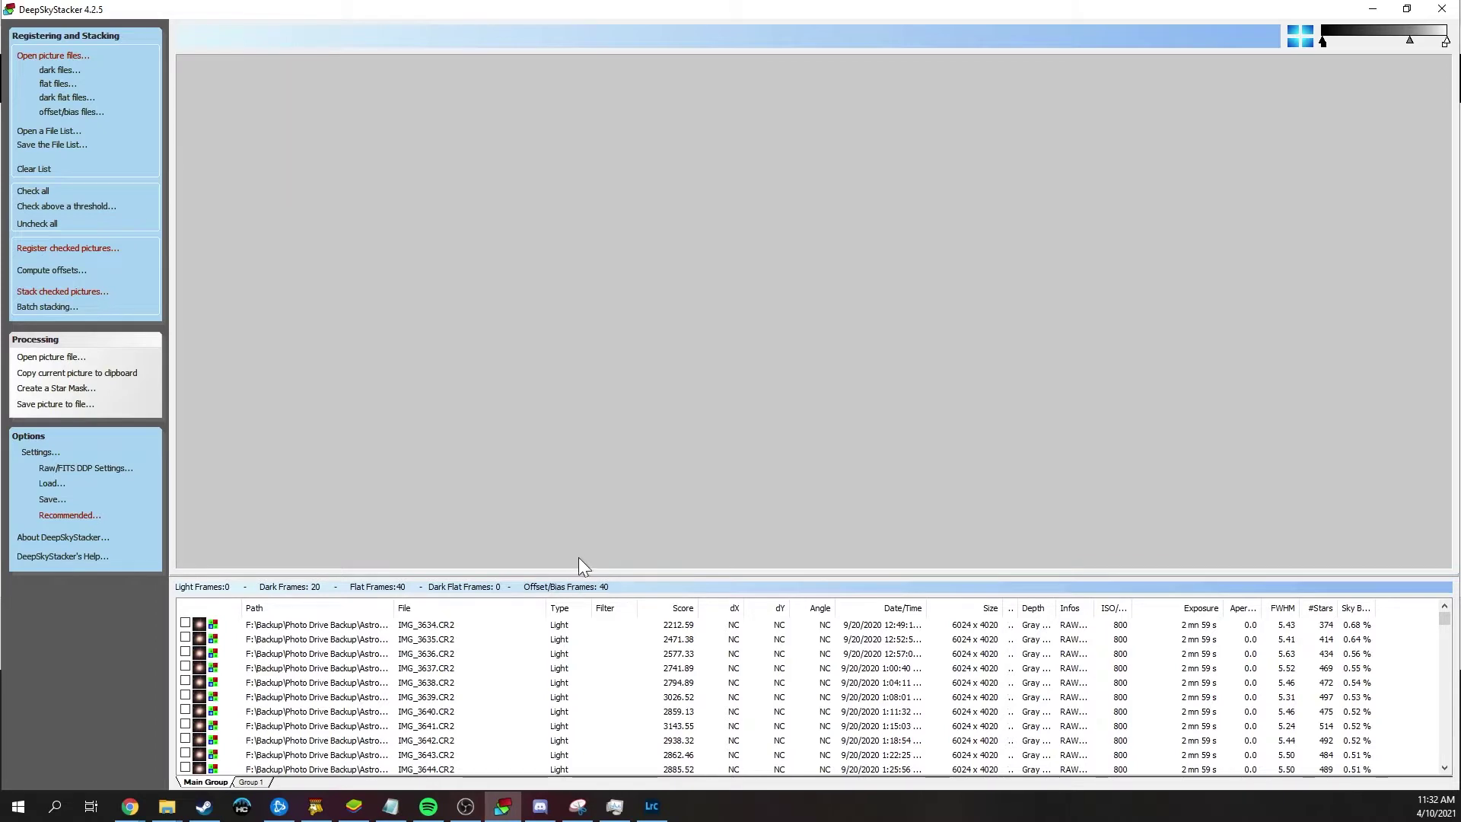
{"action": "left_click", "coordinate": [36, 192]}
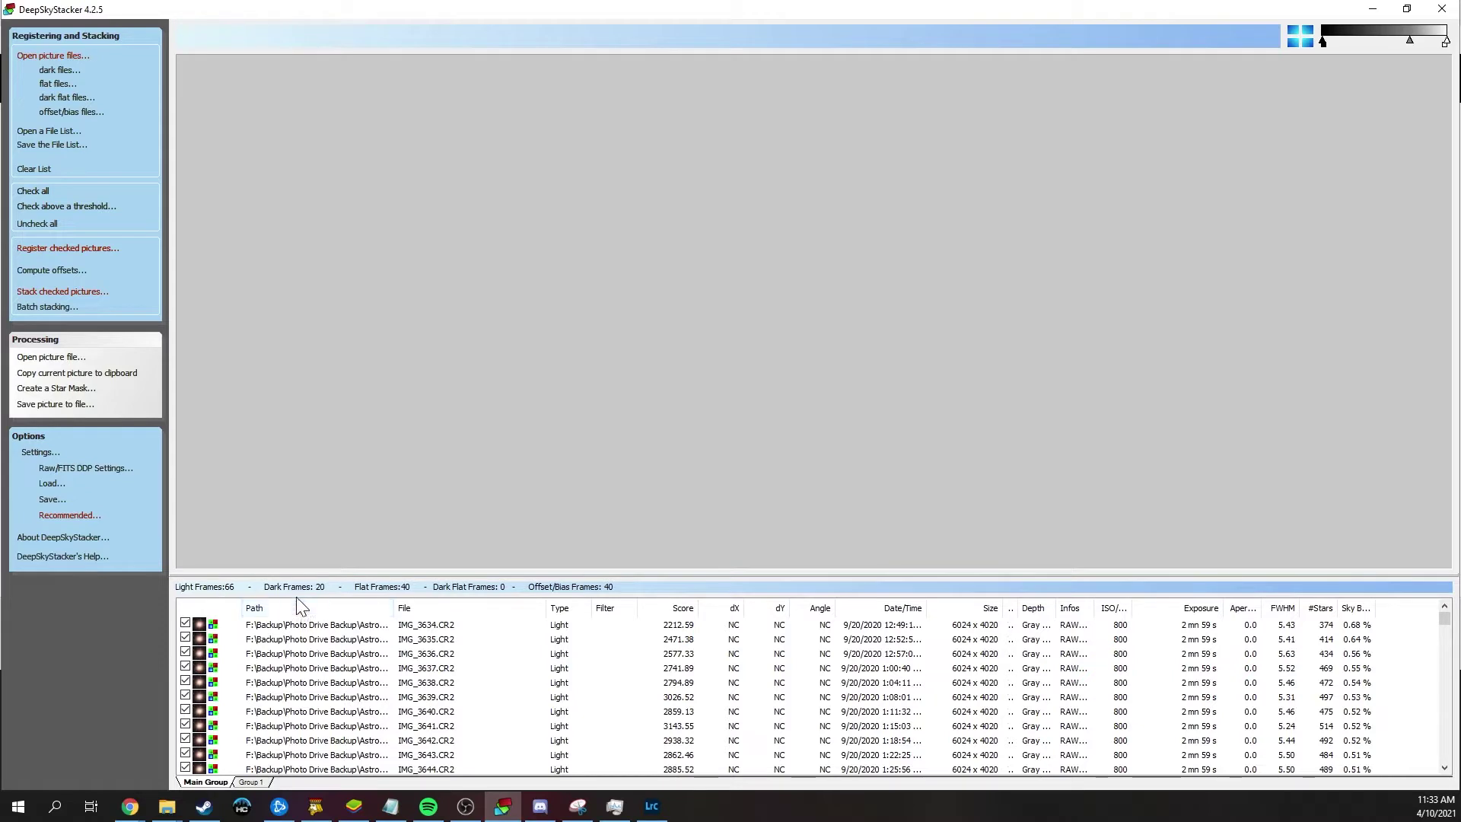
Step: Scroll the frame list and preview light frame IMG_3651.CR2
{"action": "scroll", "coordinate": [537, 675], "scroll_direction": "down", "scroll_amount": 3}
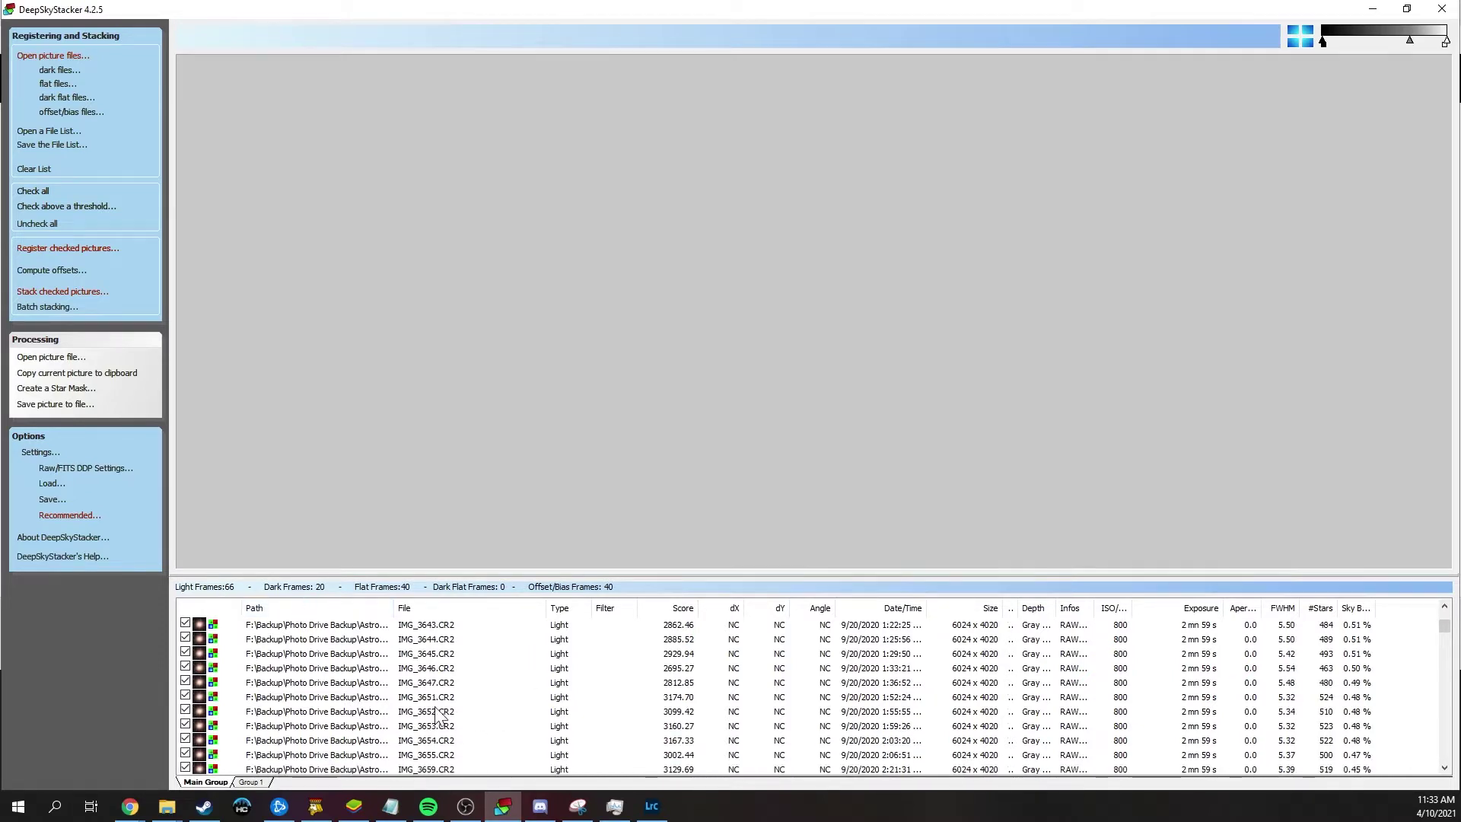
{"action": "left_click", "coordinate": [351, 698]}
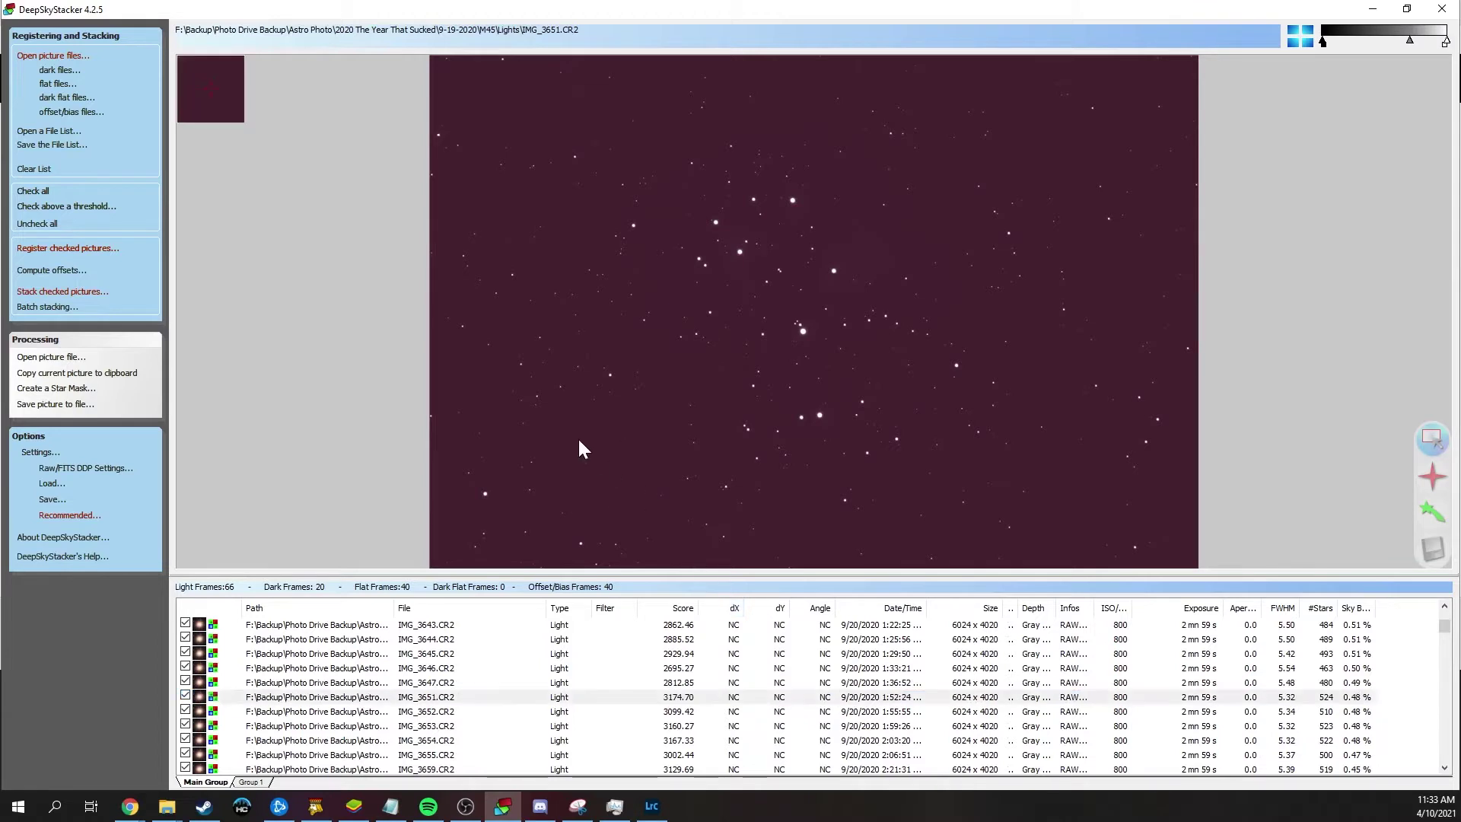
Step: In Register Settings, lower the best-pictures percentage to stack from 90 to 75%
{"action": "left_click", "coordinate": [99, 248]}
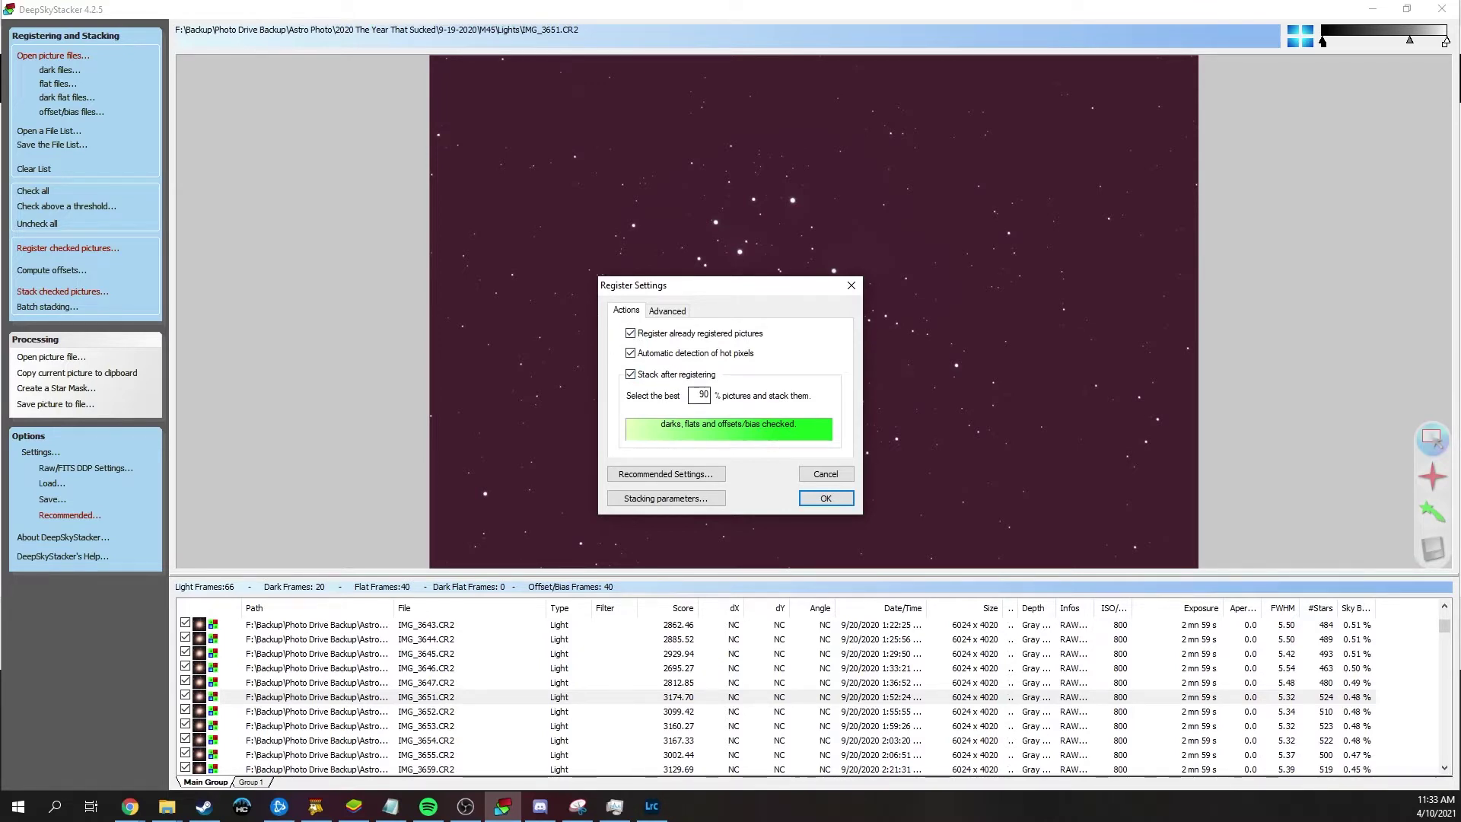
{"action": "double_click", "coordinate": [700, 394]}
{"action": "type", "text": "80"}
{"action": "type", "text": "75"}
Step: On the Advanced tab, try a much higher star detection threshold and count the detected stars
{"action": "left_click", "coordinate": [679, 318]}
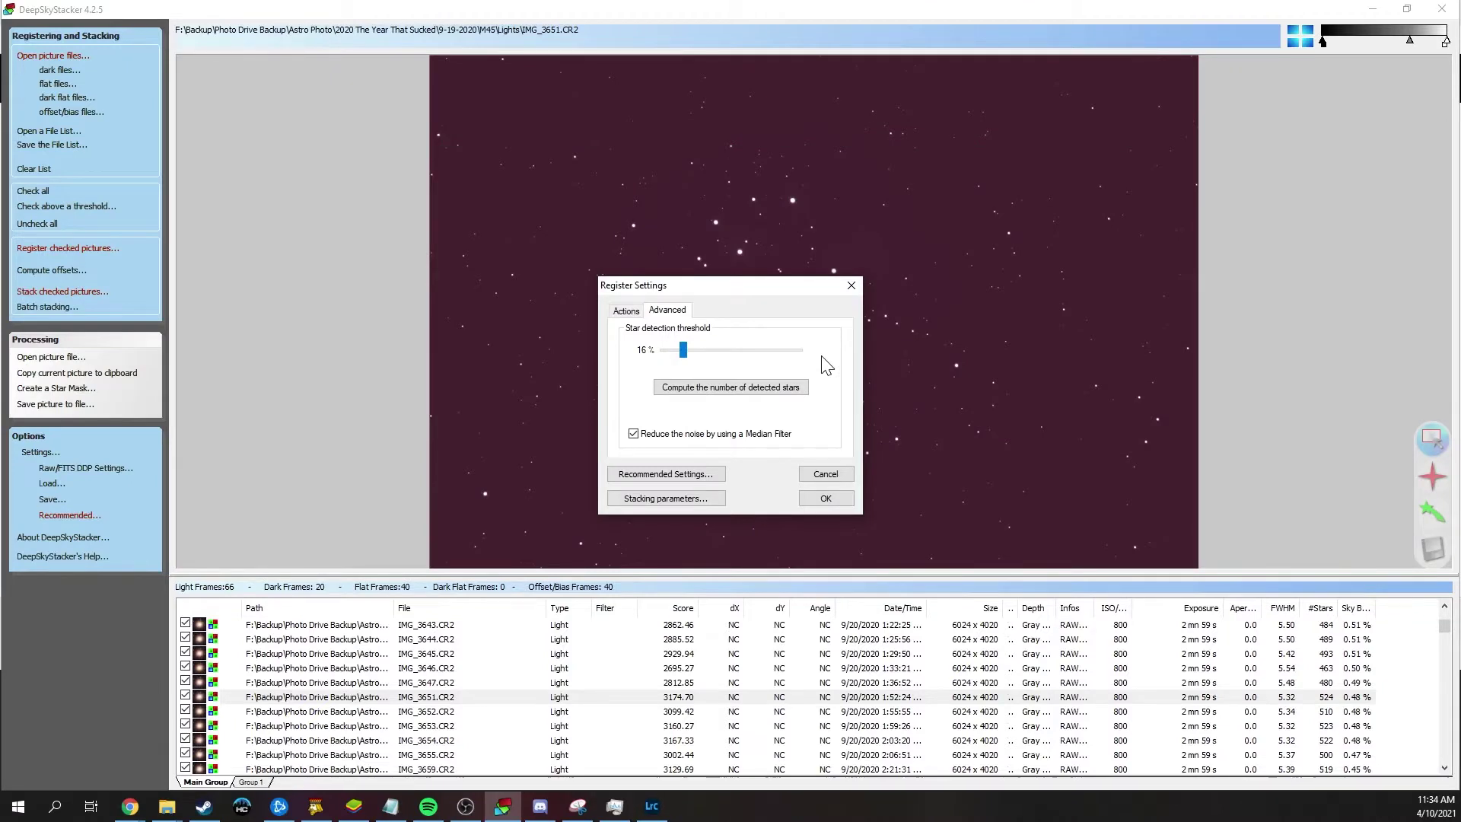
{"action": "left_click_drag", "start_coordinate": [683, 349], "coordinate": [804, 353]}
{"action": "left_click", "coordinate": [778, 390]}
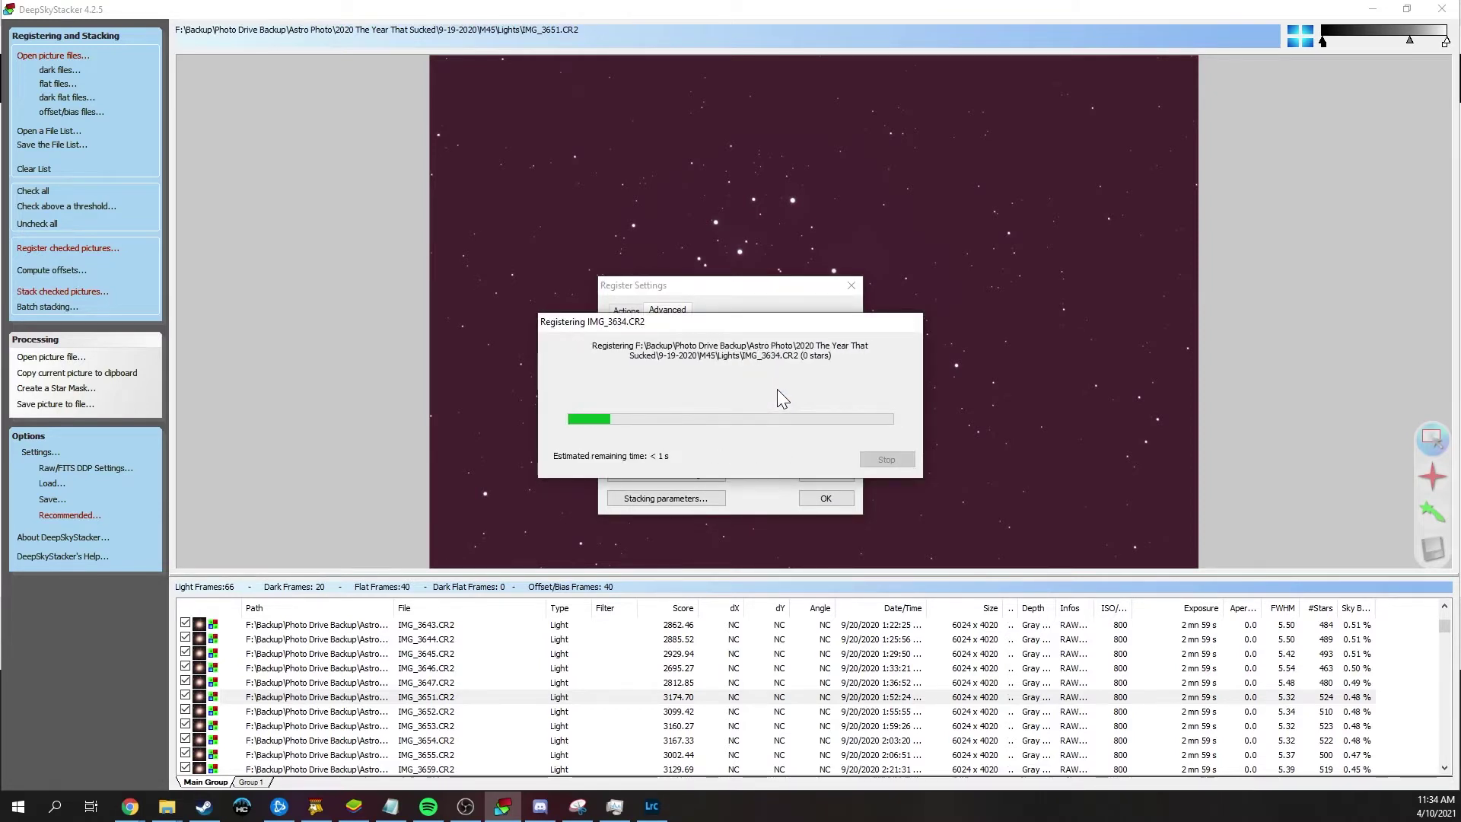
{"action": "left_click_drag", "start_coordinate": [796, 349], "coordinate": [798, 345]}
{"action": "left_click", "coordinate": [688, 391]}
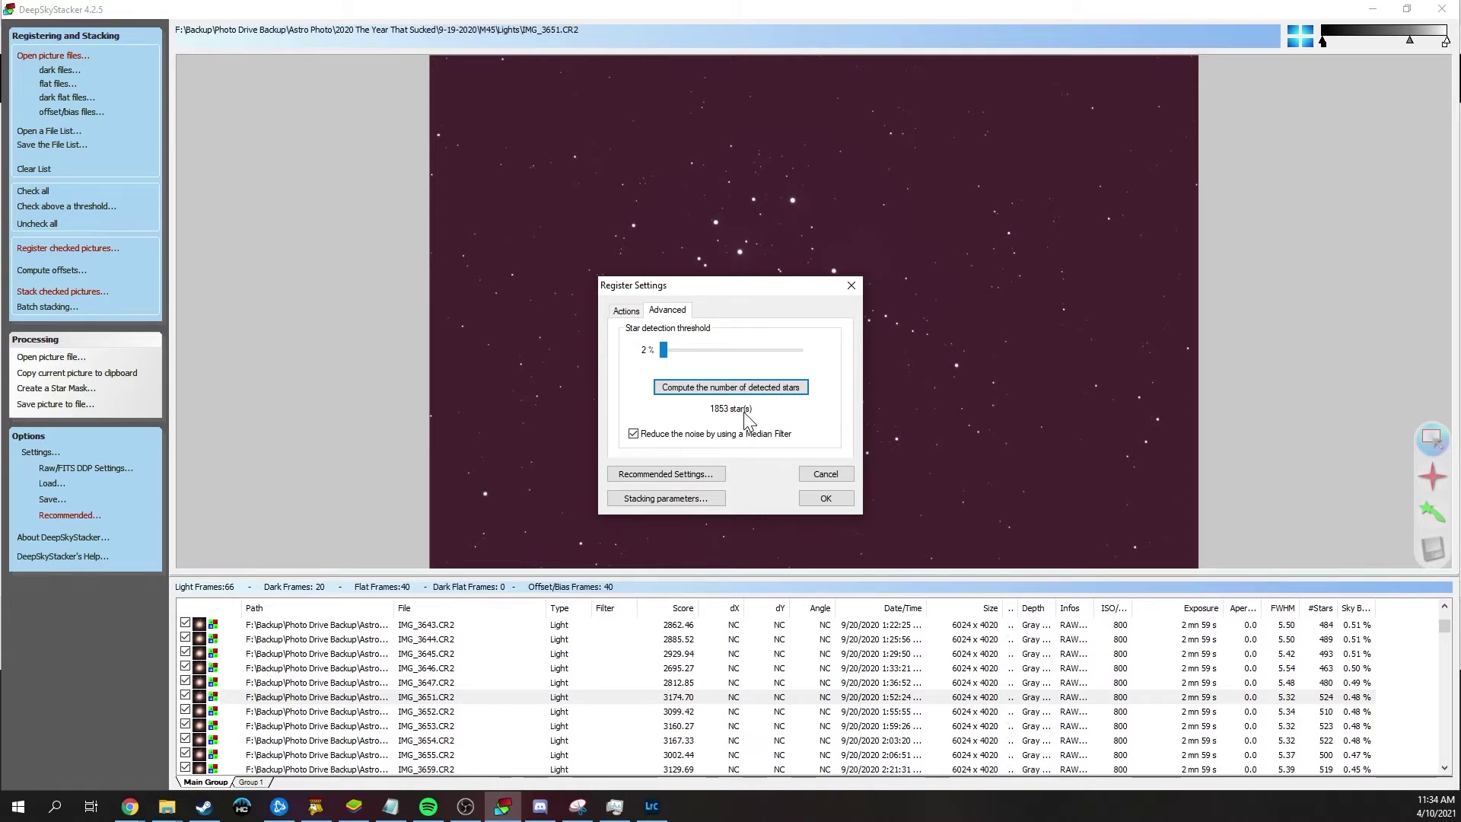
Step: Settle the star detection threshold at 16% (456 stars, after trying 12%) and bring up Recommended Settings
{"action": "left_click_drag", "start_coordinate": [663, 350], "coordinate": [677, 350]}
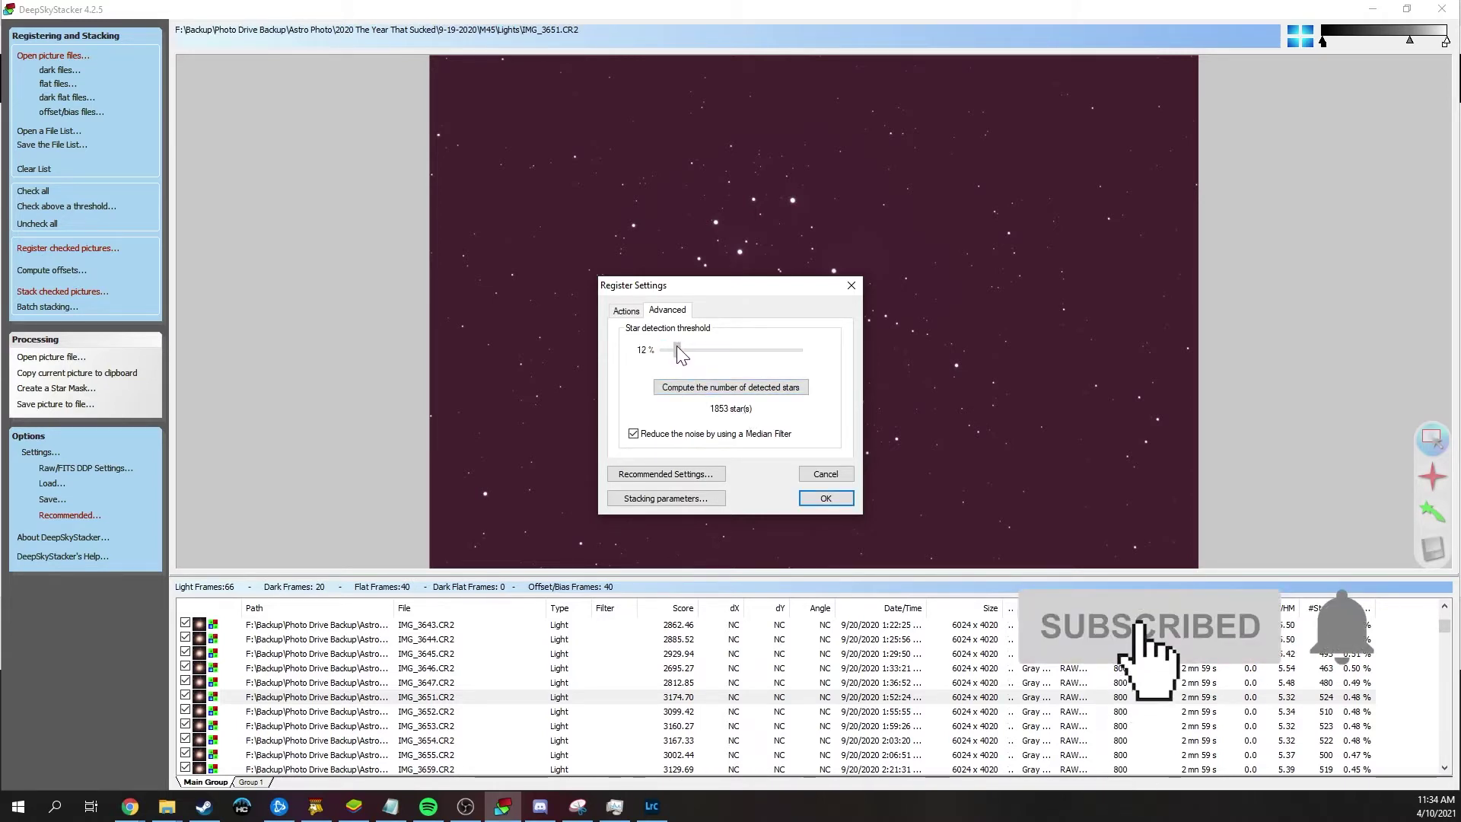
{"action": "left_click", "coordinate": [701, 389]}
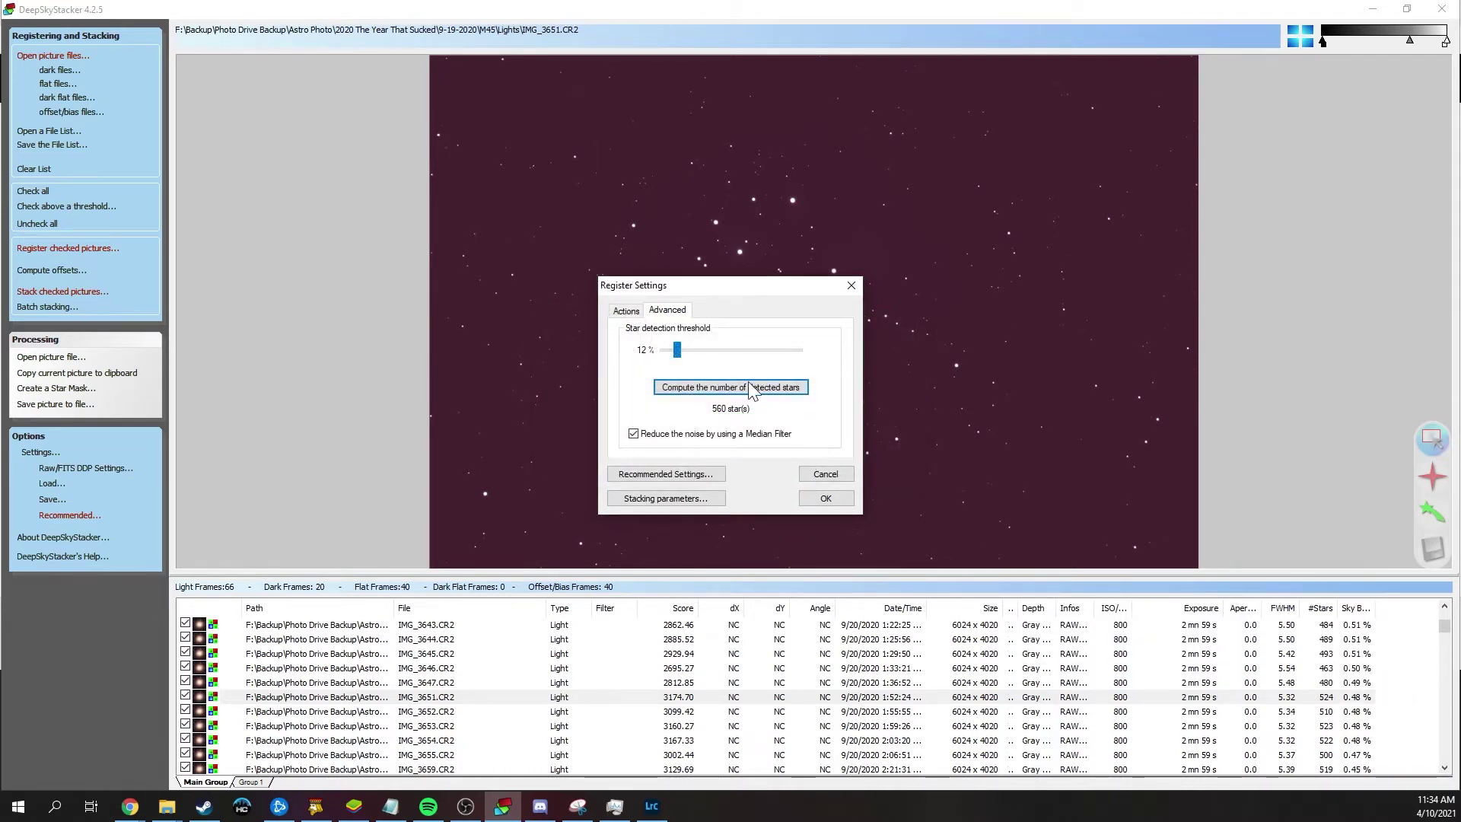
{"action": "left_click_drag", "start_coordinate": [676, 354], "coordinate": [683, 355]}
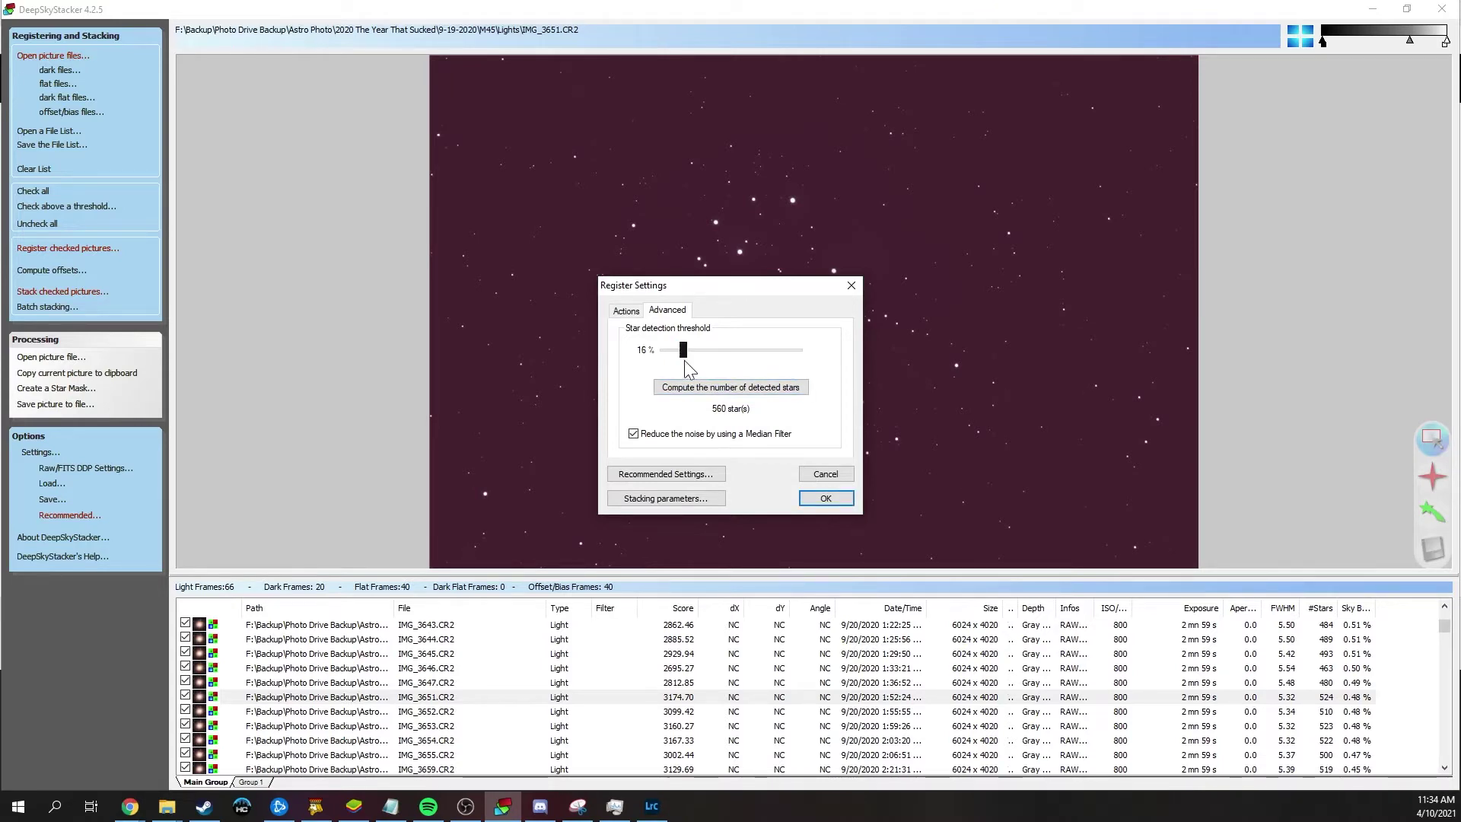
{"action": "left_click", "coordinate": [698, 390]}
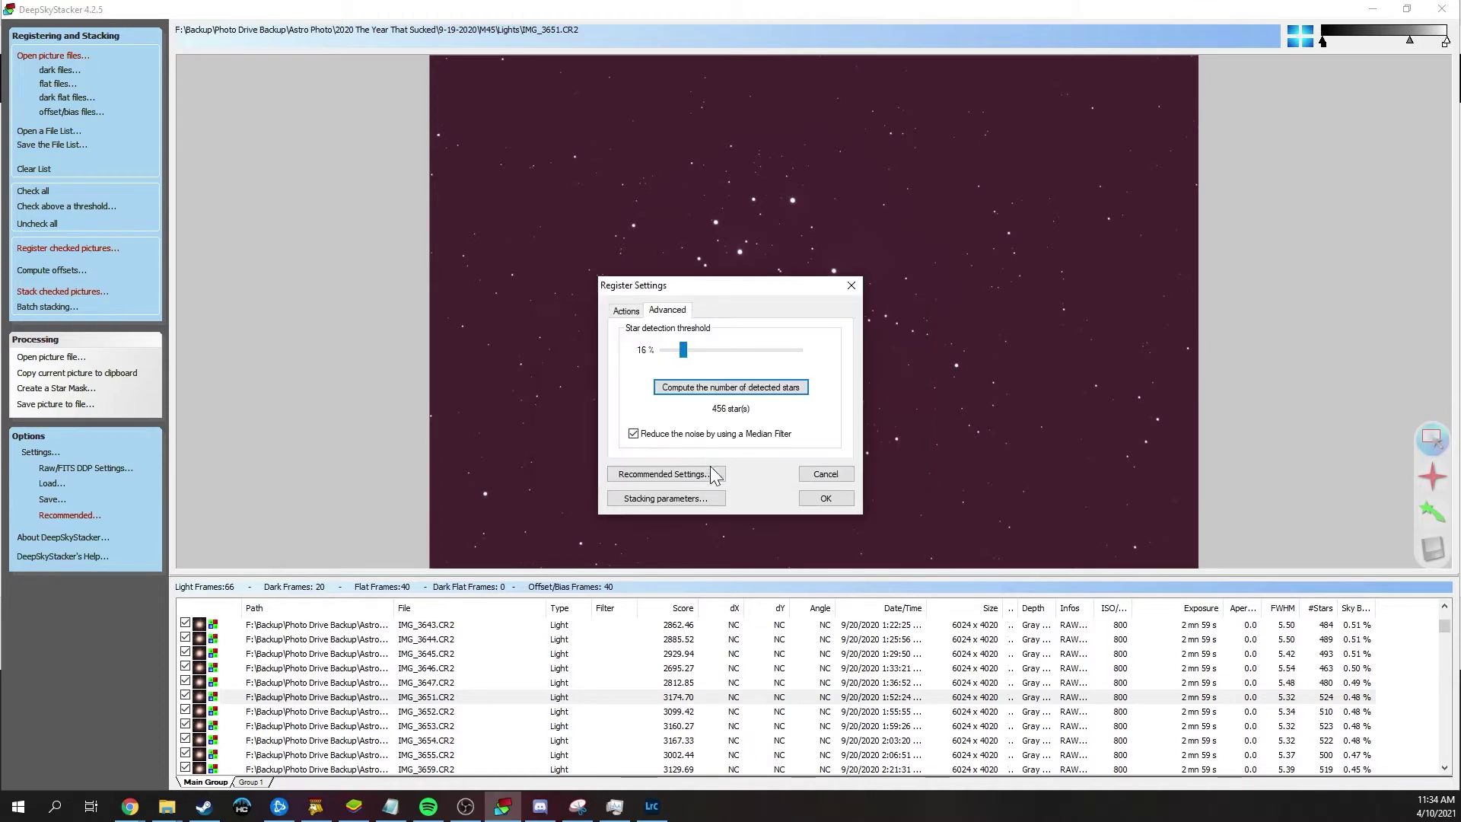
{"action": "left_click", "coordinate": [713, 474]}
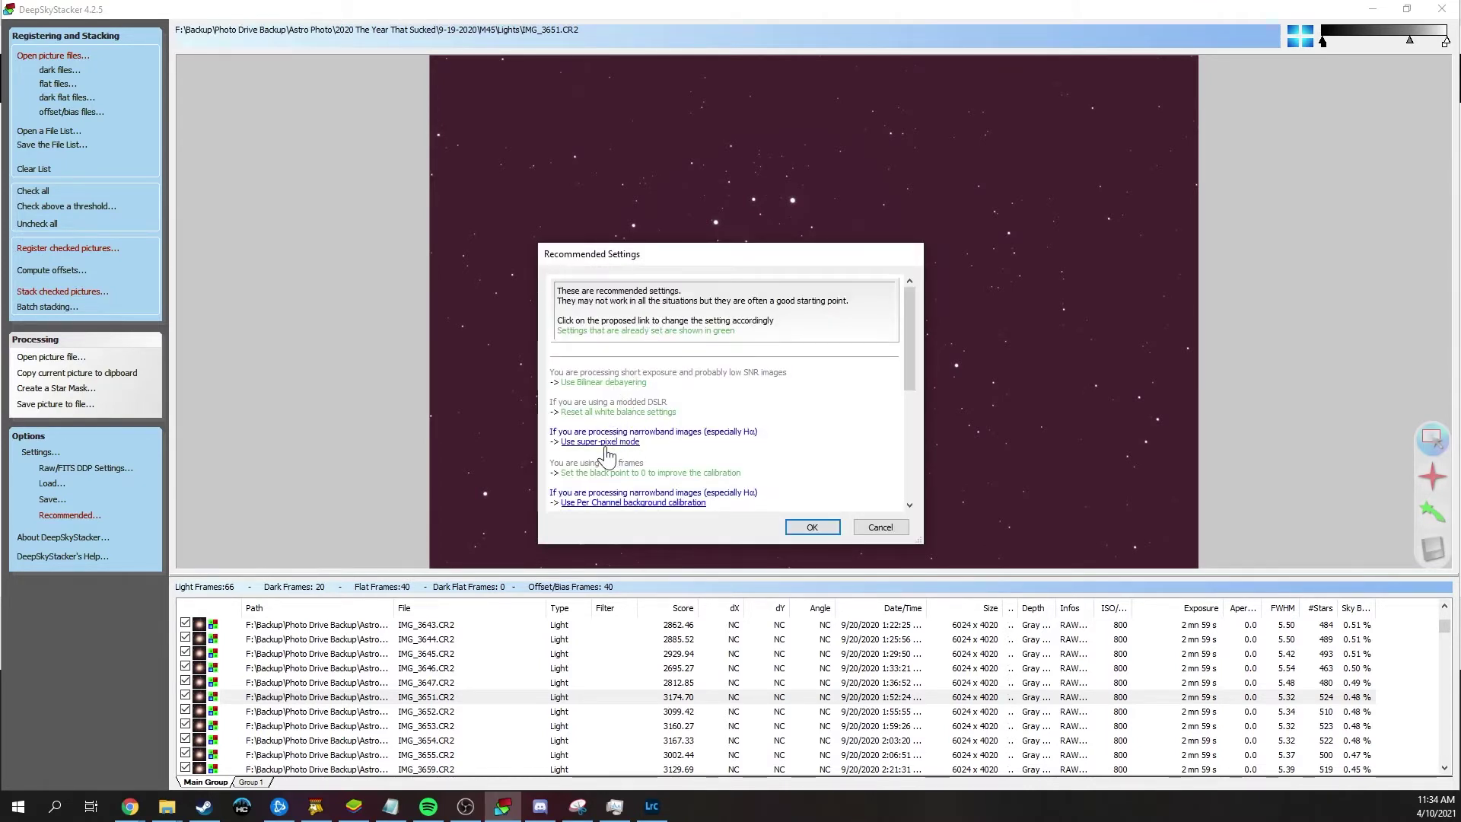
Step: Review the recommended settings for light, bias, dark and flat frames, then dismiss them
{"action": "scroll", "coordinate": [621, 468], "scroll_direction": "down", "scroll_amount": 1}
{"action": "scroll", "coordinate": [670, 468], "scroll_direction": "down", "scroll_amount": 1}
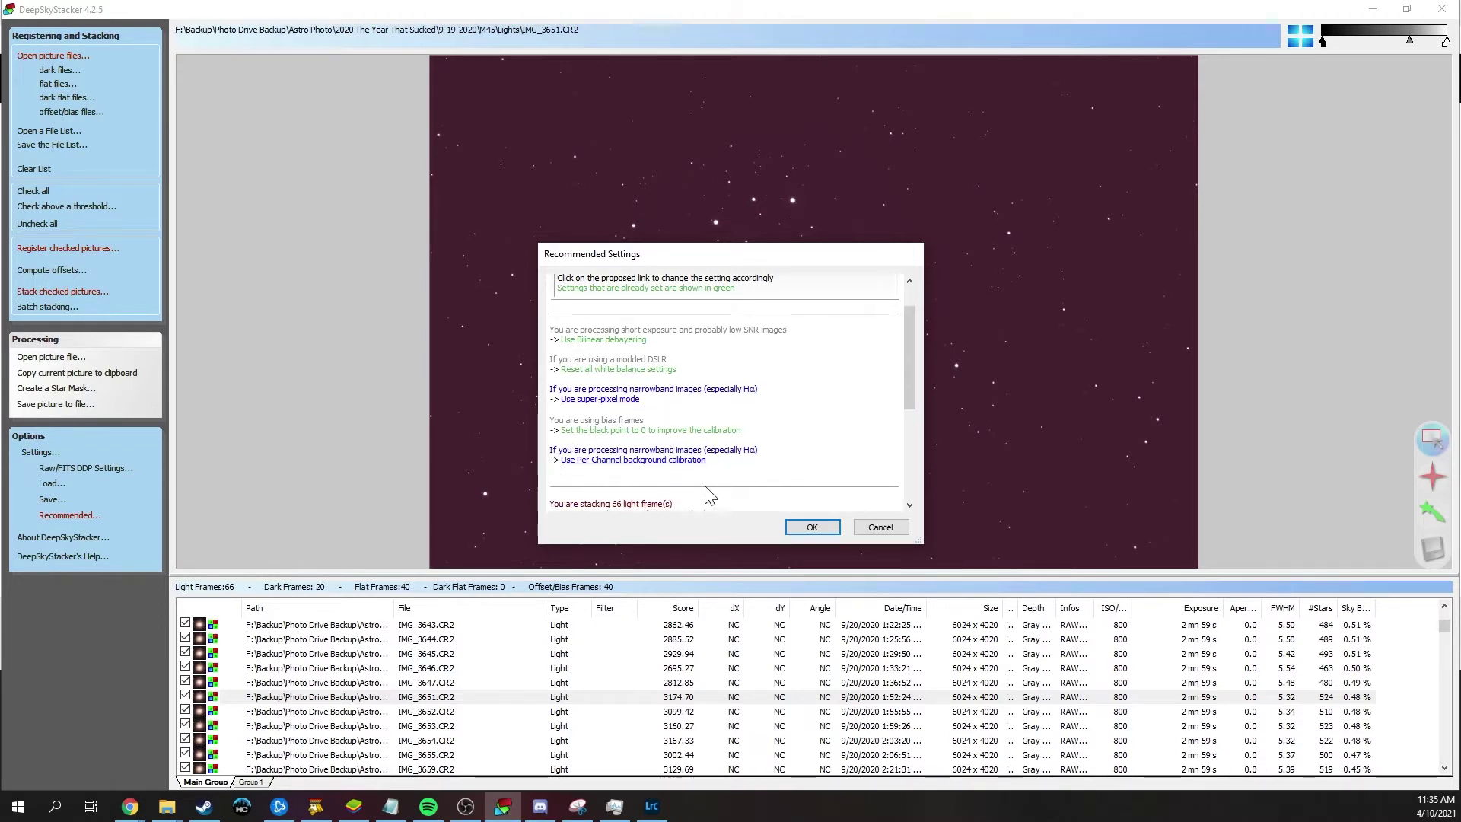
{"action": "scroll", "coordinate": [735, 430], "scroll_direction": "down", "scroll_amount": 4}
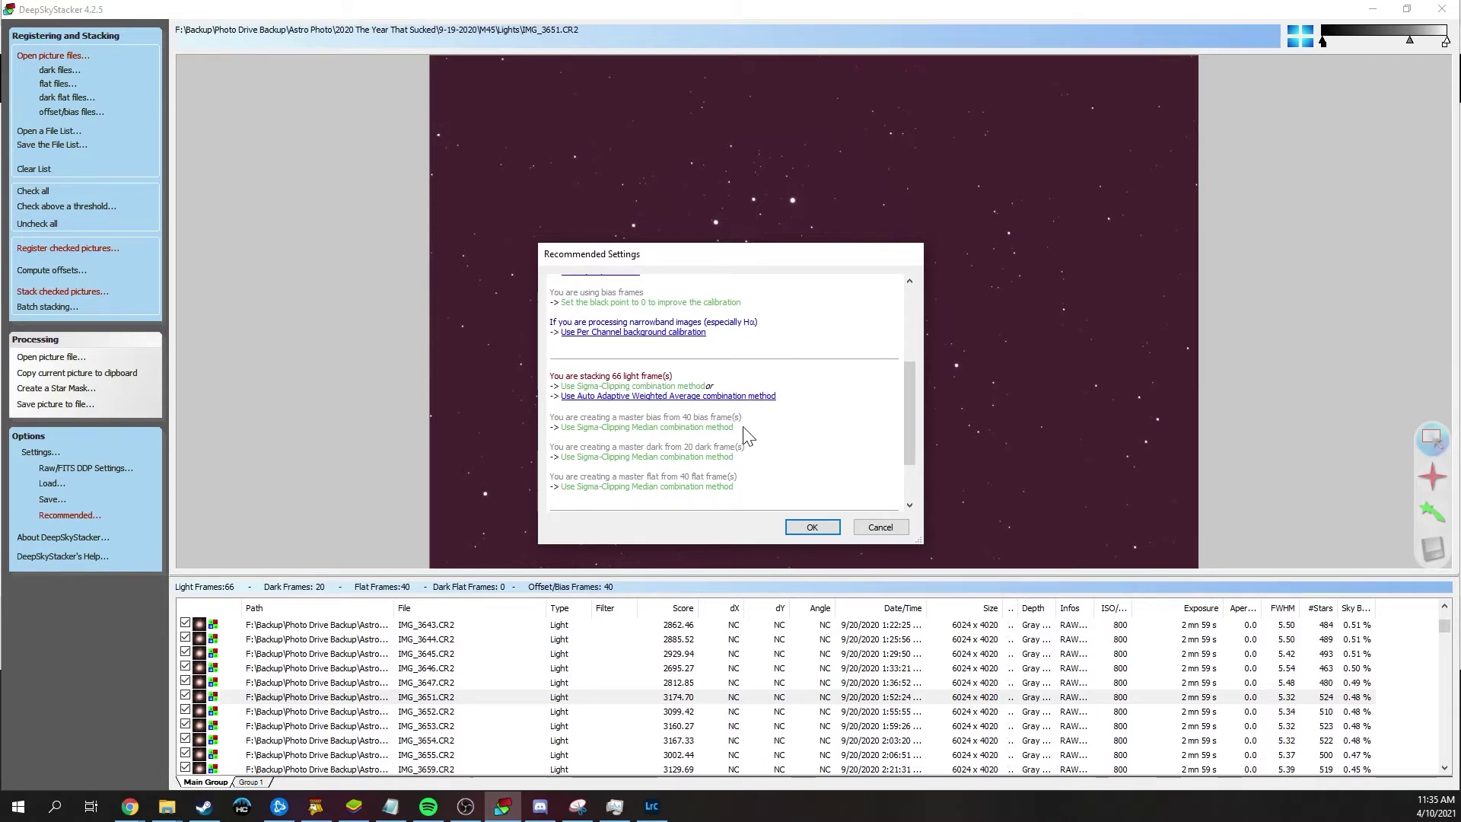
{"action": "scroll", "coordinate": [730, 446], "scroll_direction": "down", "scroll_amount": 1}
{"action": "scroll", "coordinate": [733, 445], "scroll_direction": "down", "scroll_amount": 2}
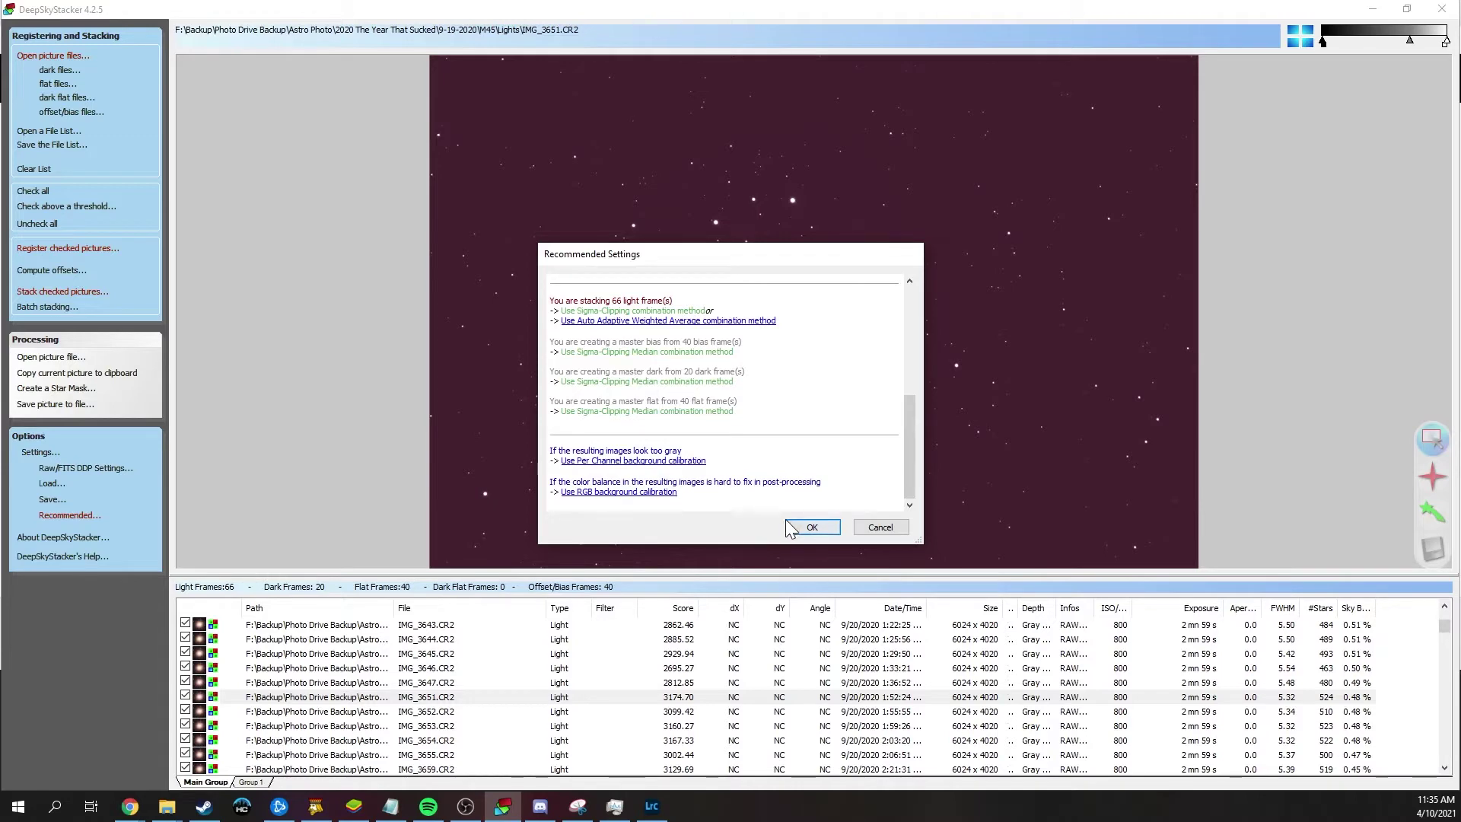
{"action": "left_click", "coordinate": [811, 527]}
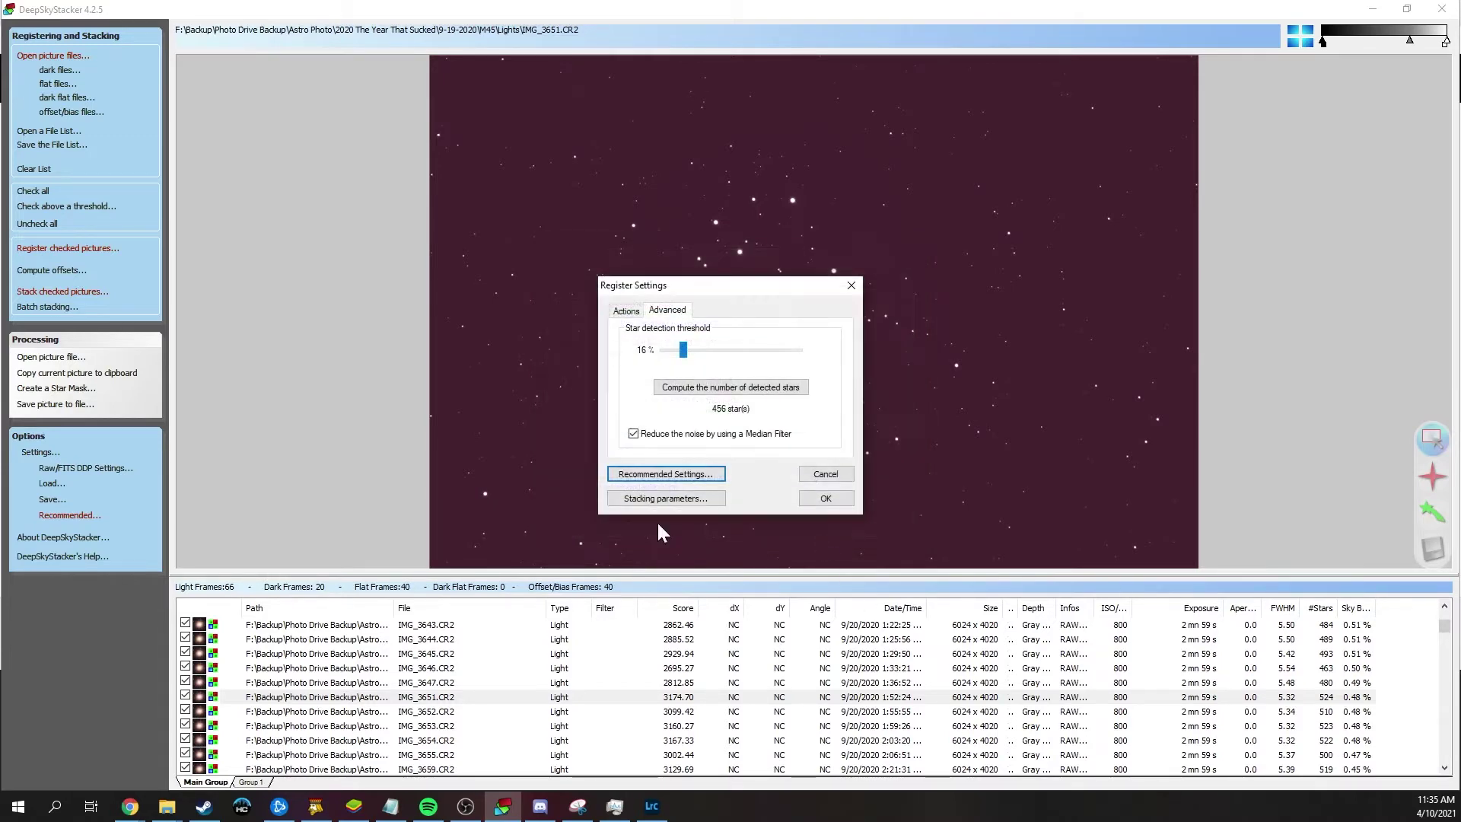
{"action": "left_click", "coordinate": [666, 502]}
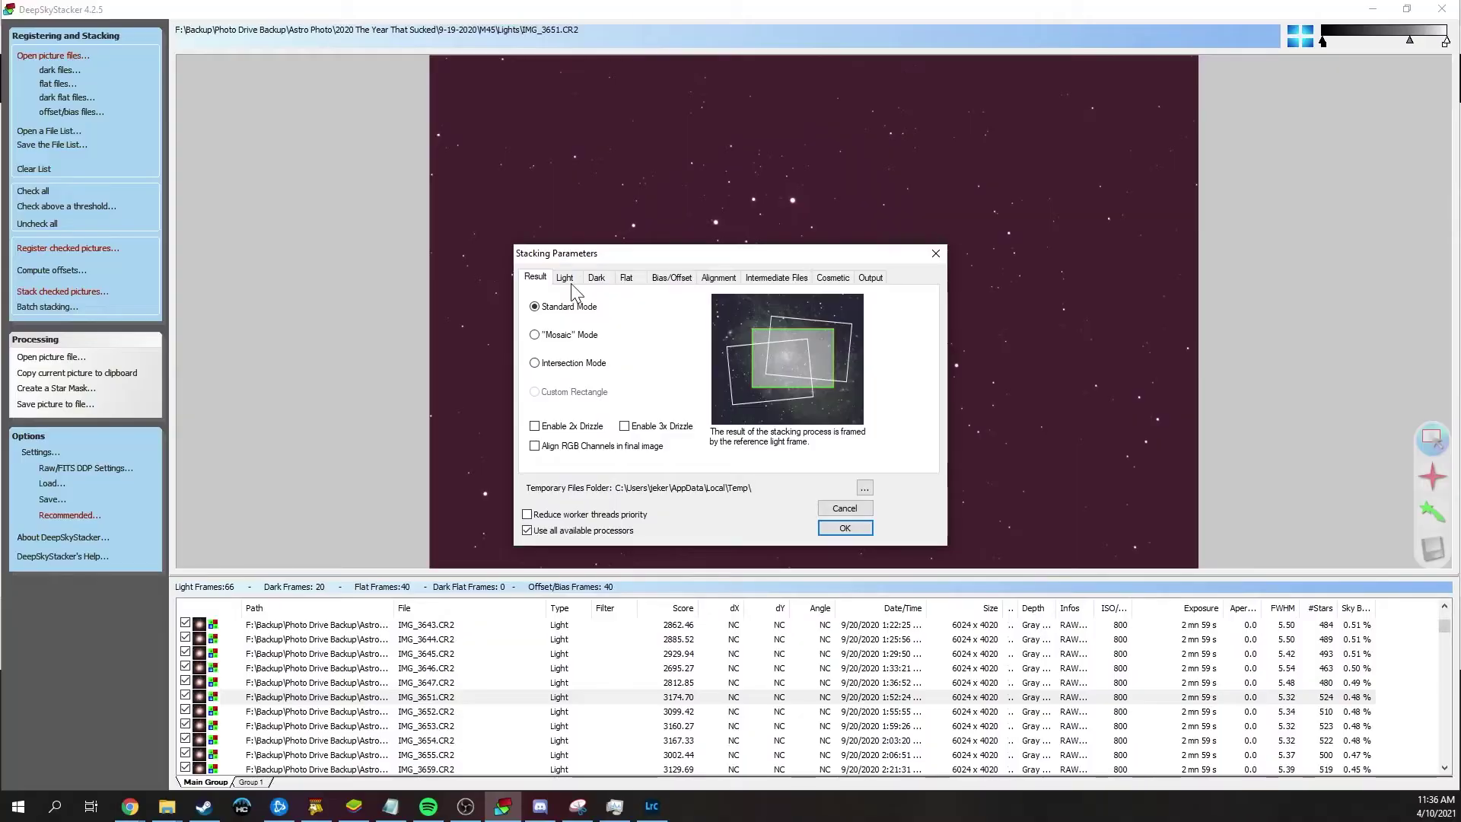
Step: Switch from the Result tab to the light-frame stacking options
{"action": "left_click", "coordinate": [569, 281]}
Step: Review the Dark, Bias/Offset, Alignment and Autosave.tif output settings, then accept the stacking parameters
{"action": "left_click", "coordinate": [598, 280]}
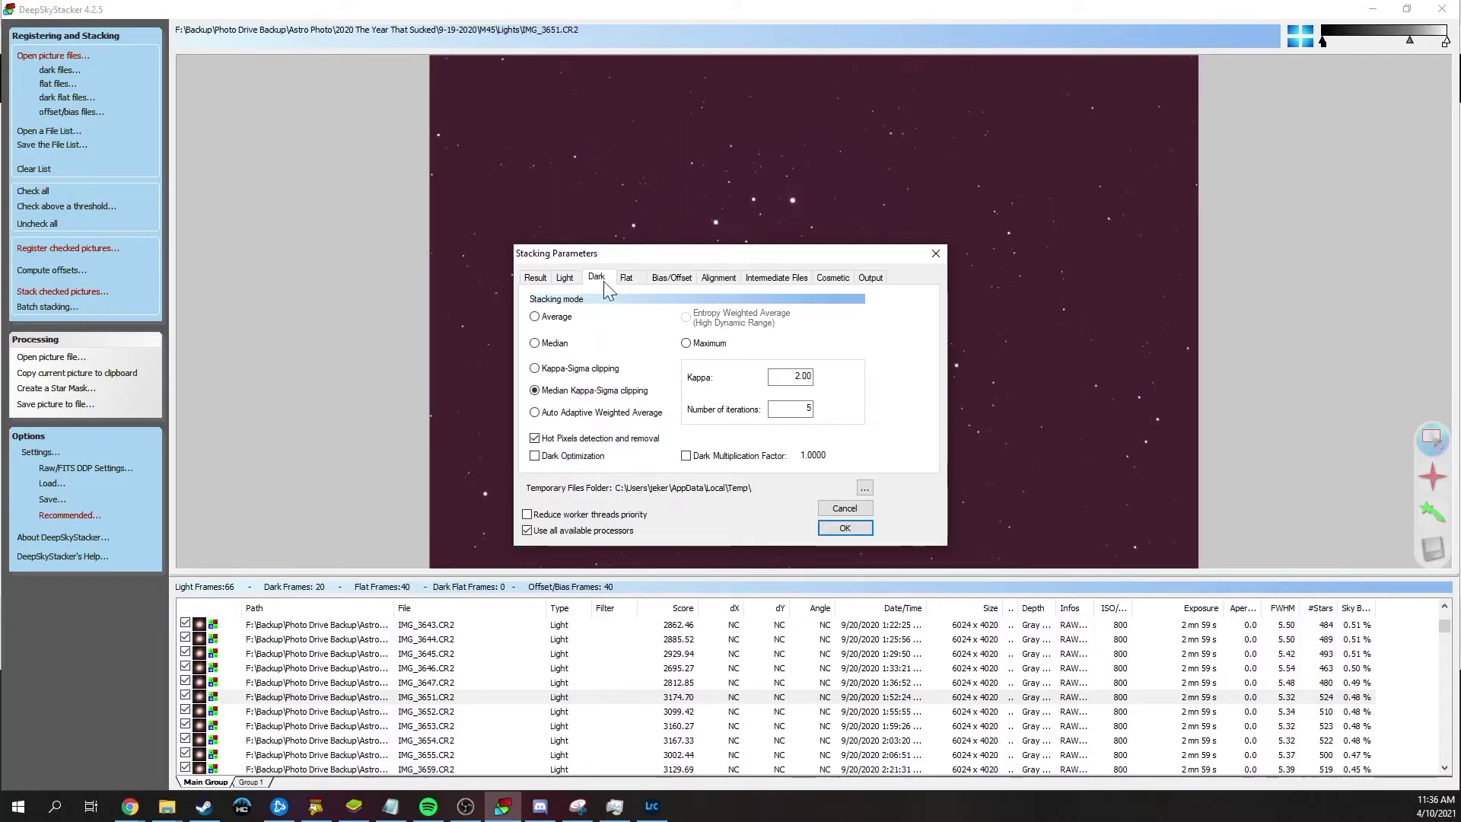
{"action": "left_click", "coordinate": [656, 280]}
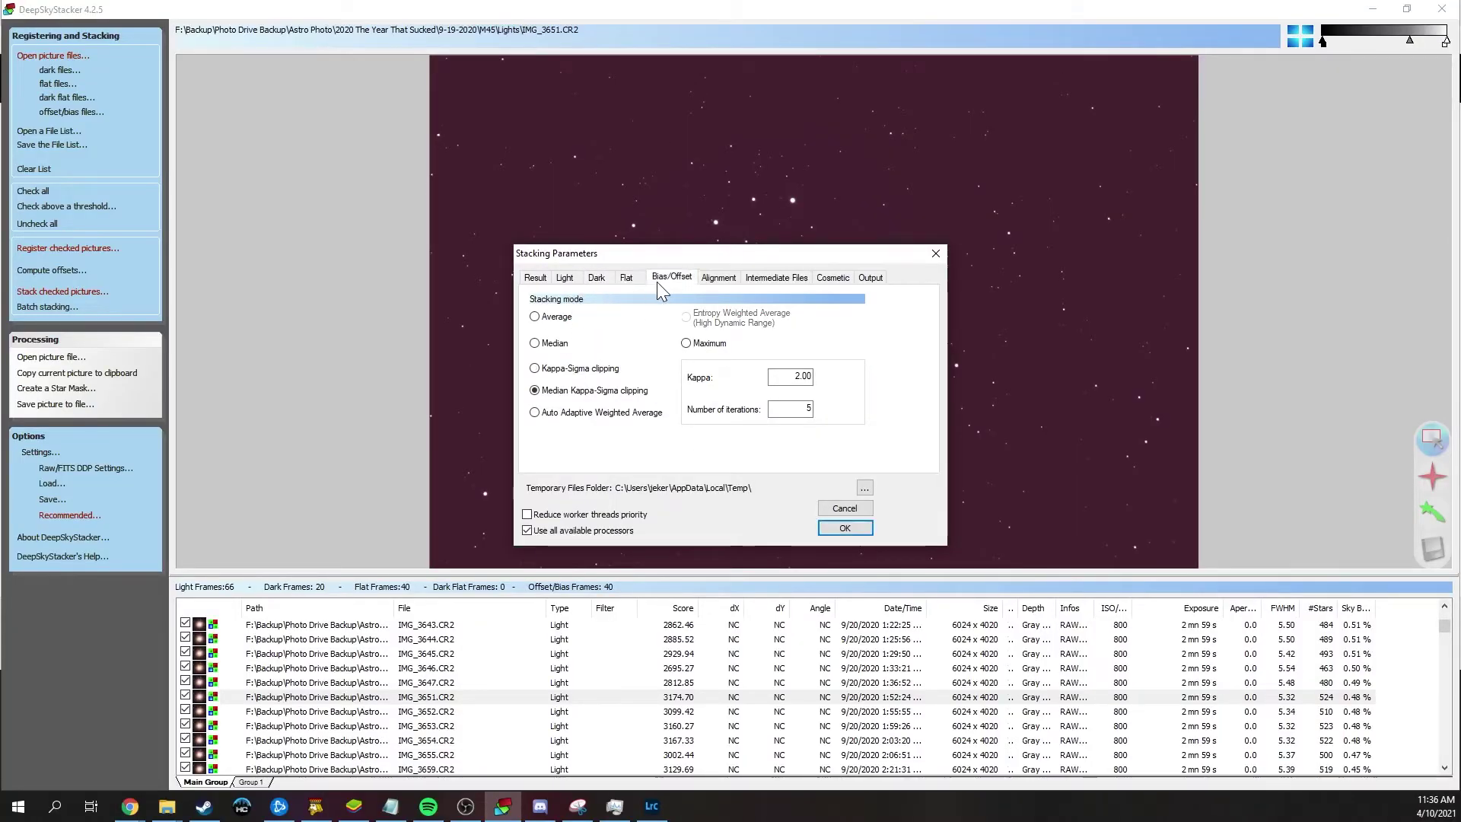
{"action": "left_click", "coordinate": [729, 277]}
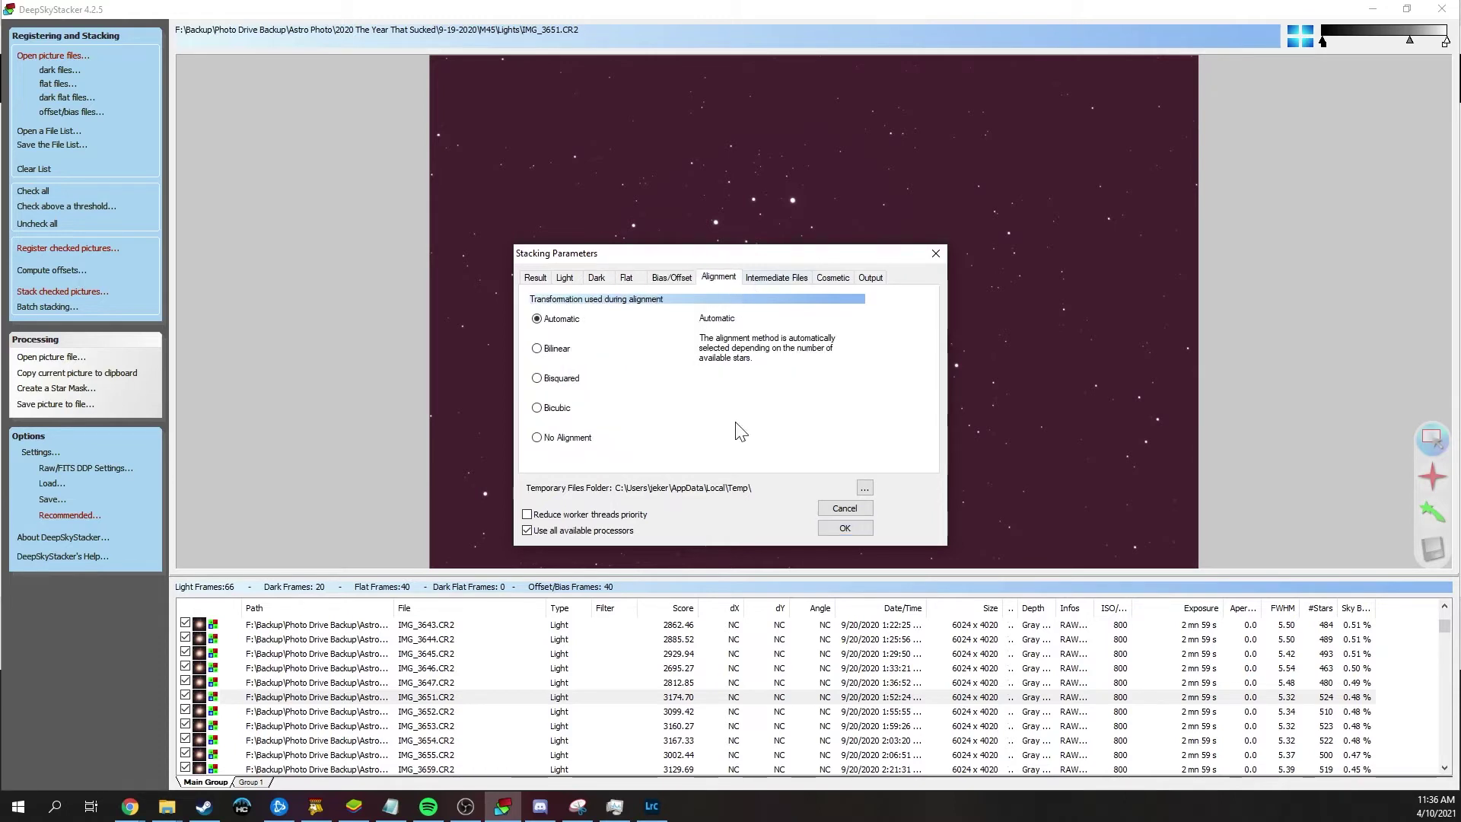
{"action": "key", "text": "End"}
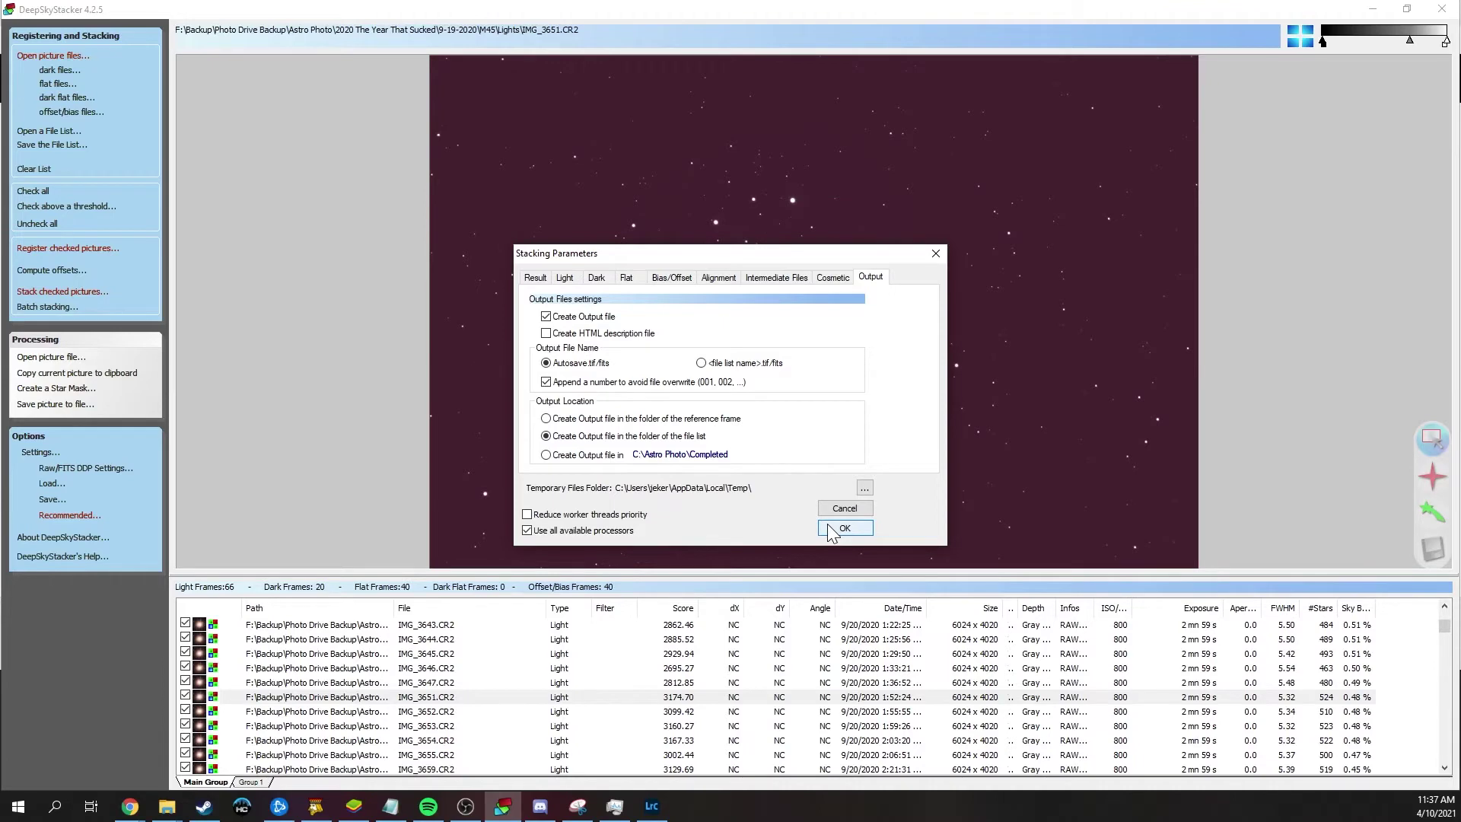
{"action": "left_click", "coordinate": [829, 528]}
Step: Confirm Register Settings, review the Stacking Steps summary, and start stacking
{"action": "left_click", "coordinate": [818, 497]}
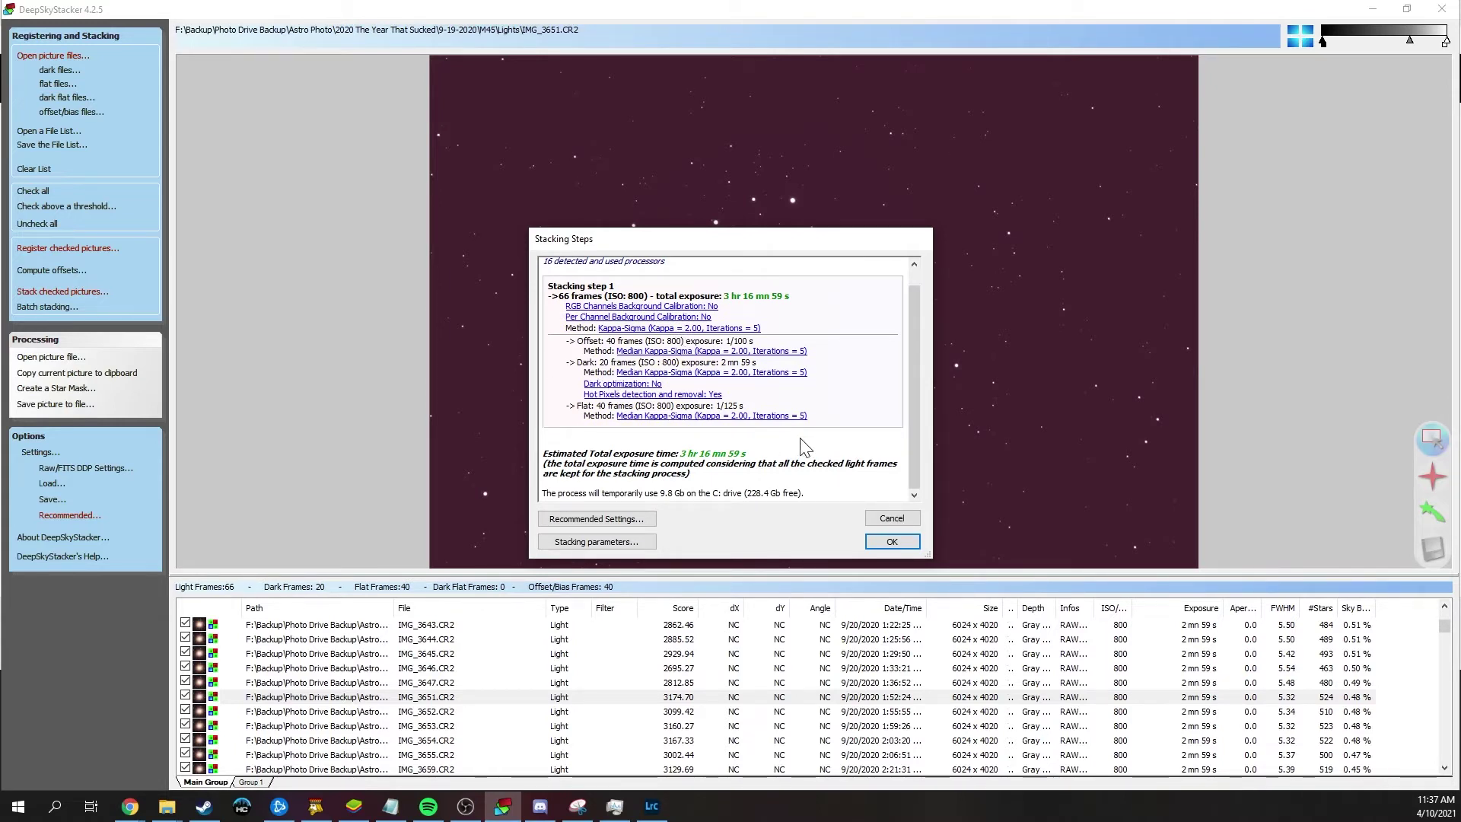
{"action": "left_click", "coordinate": [883, 541]}
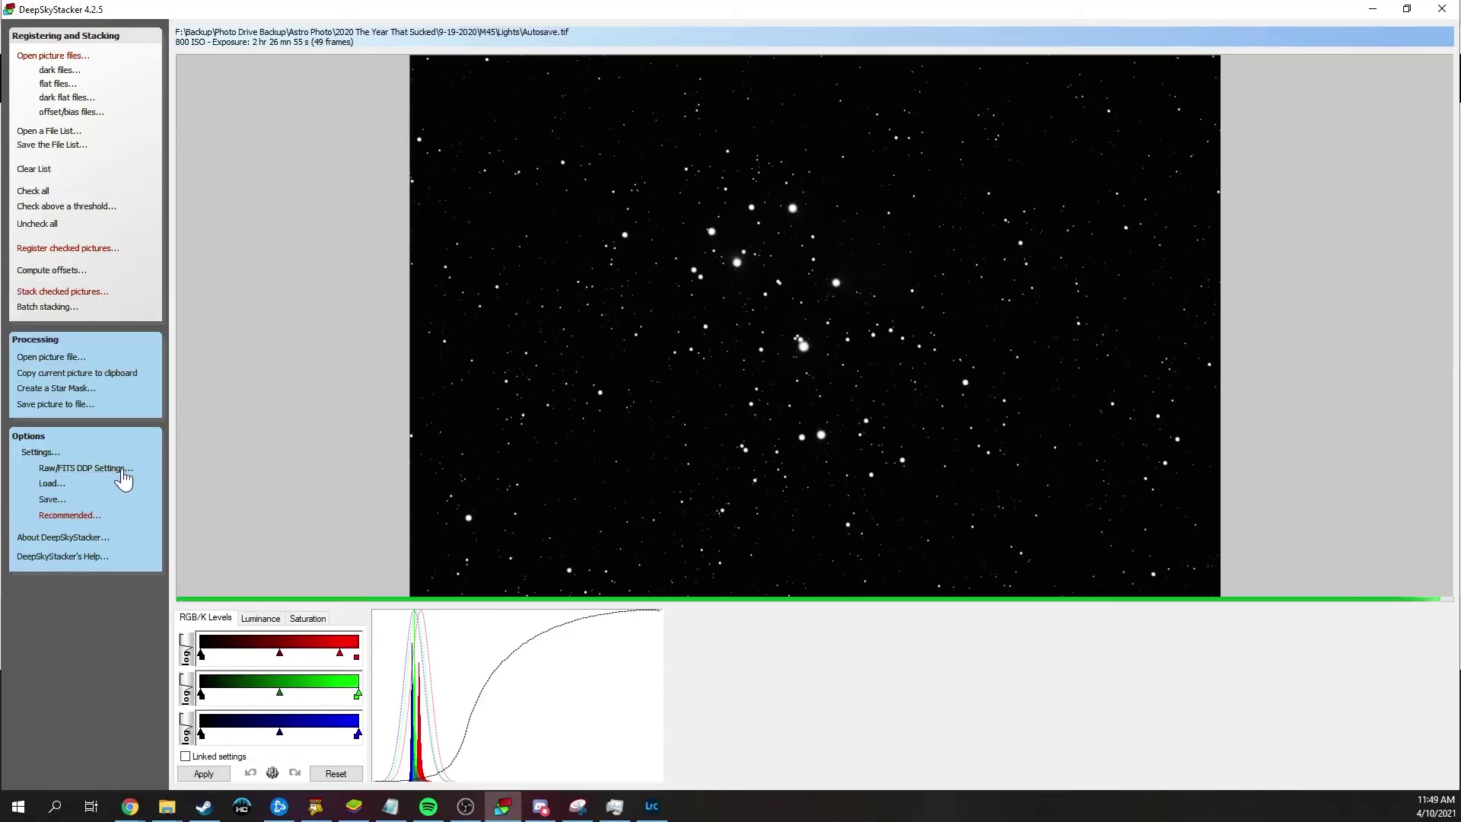
Step: Once stacking finishes, open the Raw/FITS DDP Settings from the Options menu
{"action": "left_click", "coordinate": [122, 472]}
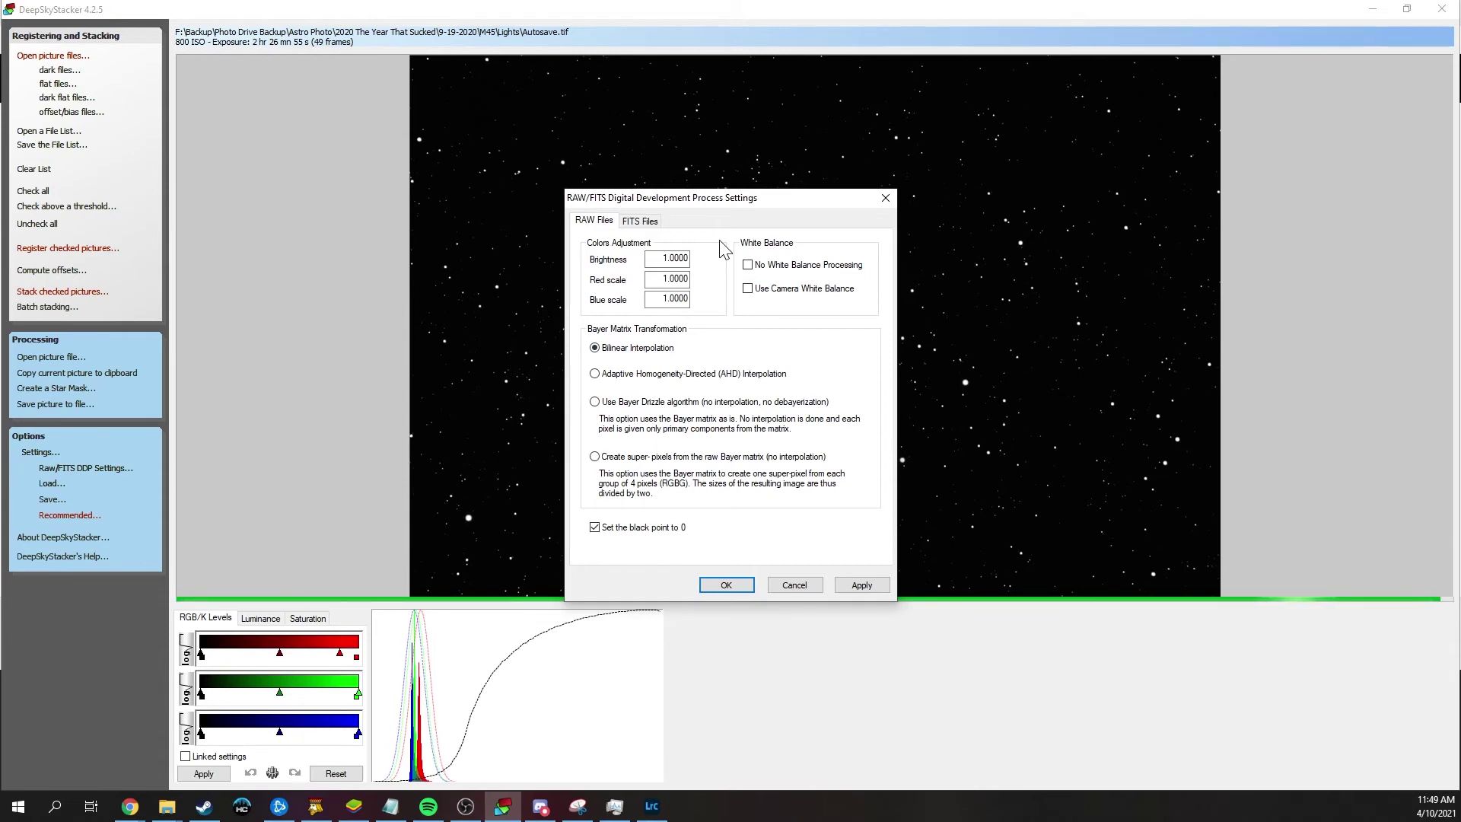
Step: Review the RAW Files tab, then the FITS Files development settings
{"action": "left_click", "coordinate": [613, 226]}
{"action": "left_click", "coordinate": [638, 222]}
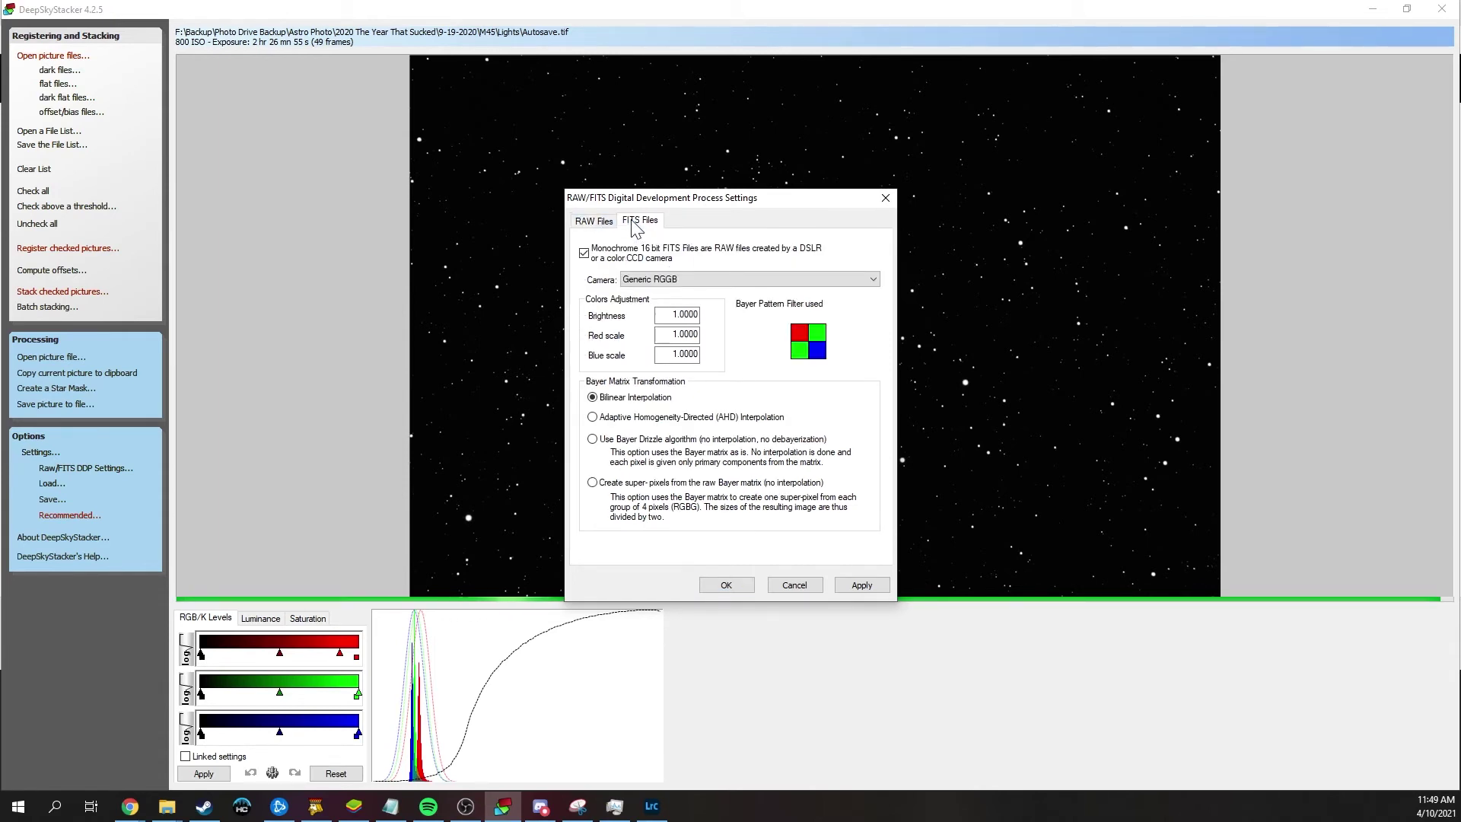
{"action": "left_click", "coordinate": [705, 279]}
Step: Browse the FITS camera model list, leaving Generic RGGB selected
{"action": "scroll", "coordinate": [711, 449], "scroll_direction": "down", "scroll_amount": 2}
{"action": "scroll", "coordinate": [711, 449], "scroll_direction": "down", "scroll_amount": 20}
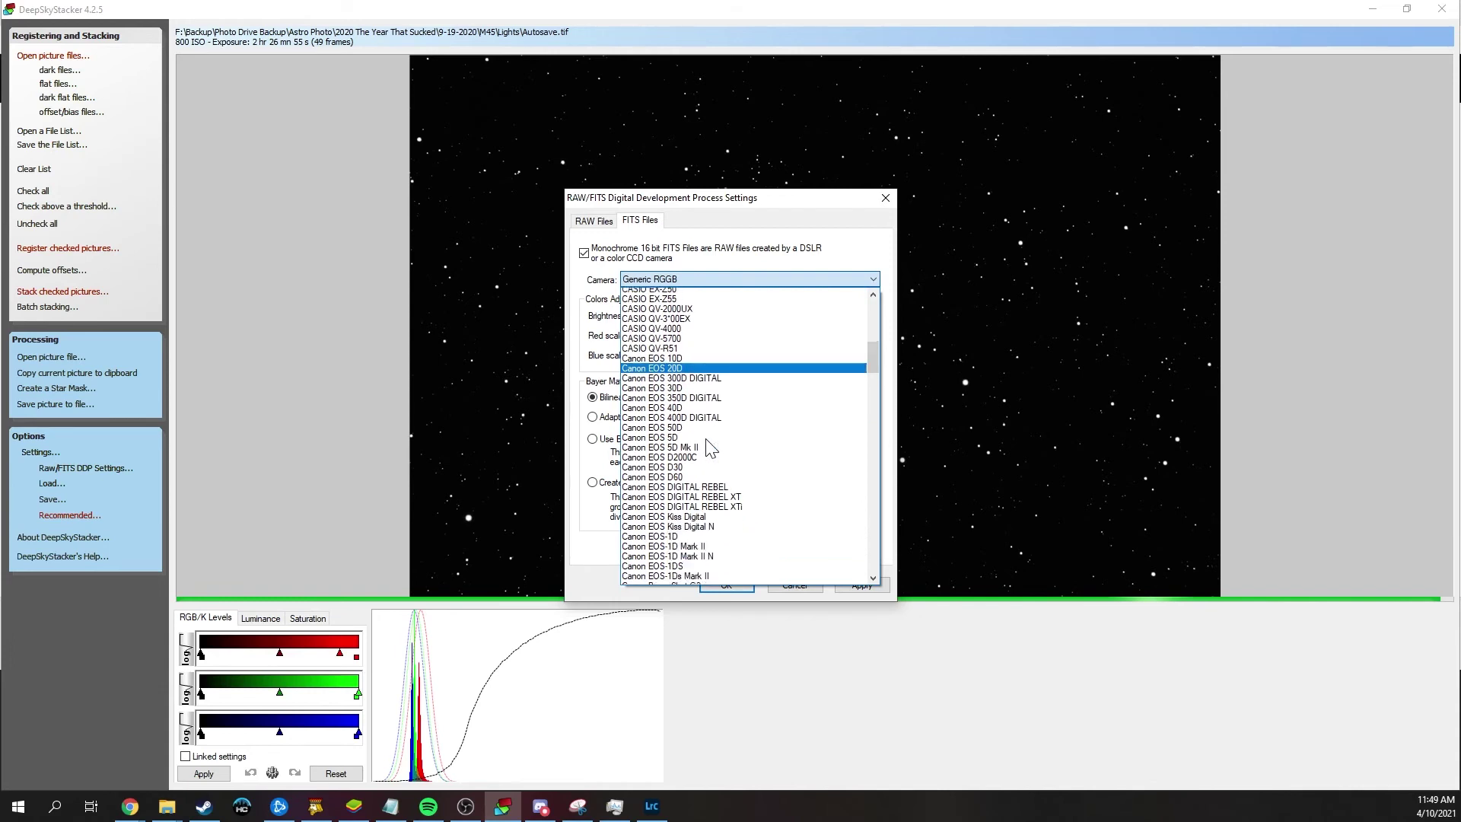
{"action": "scroll", "coordinate": [709, 448], "scroll_direction": "down", "scroll_amount": 15}
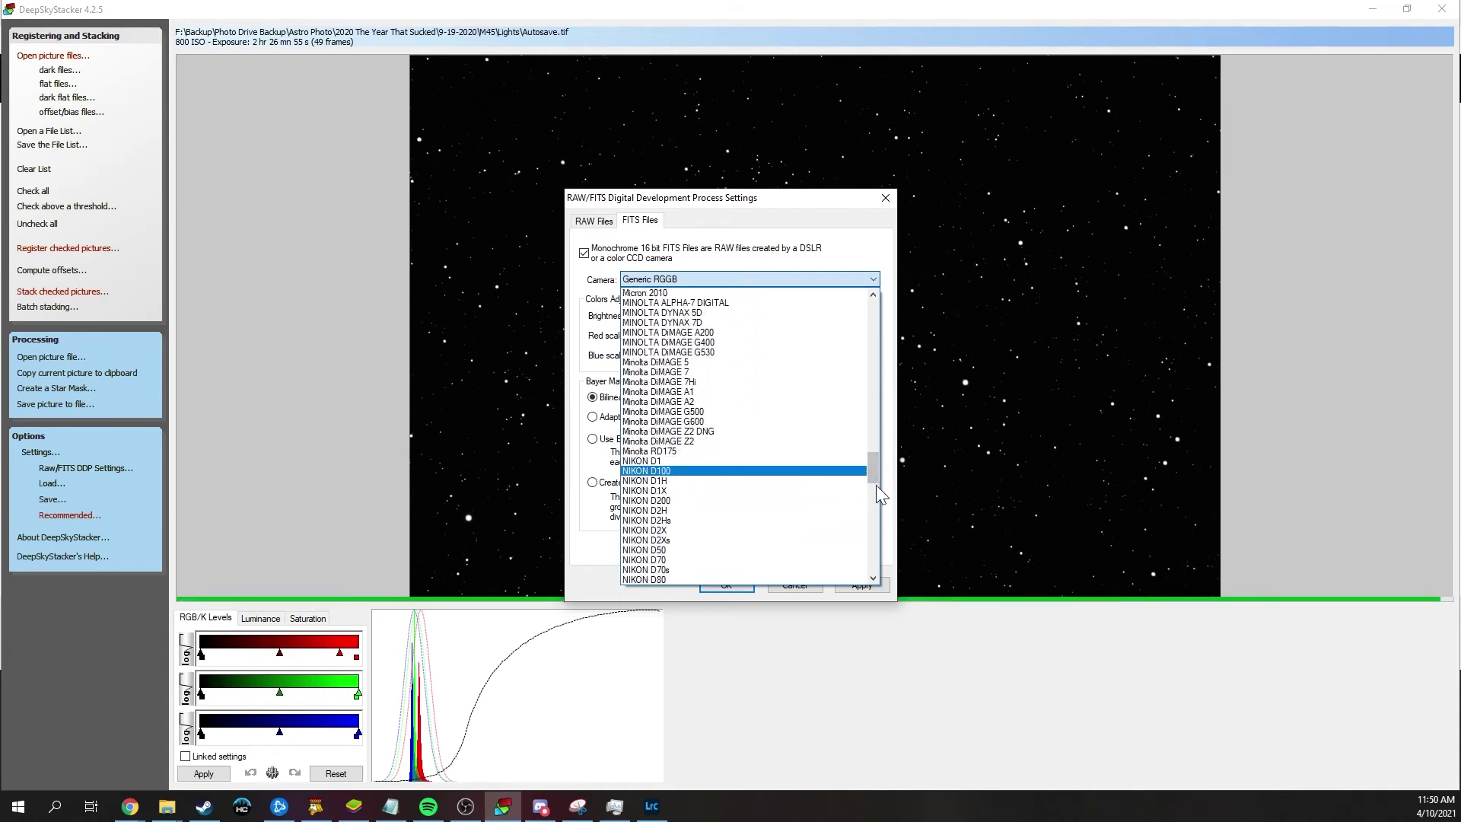
{"action": "scroll", "coordinate": [875, 503], "scroll_direction": "up", "scroll_amount": 20}
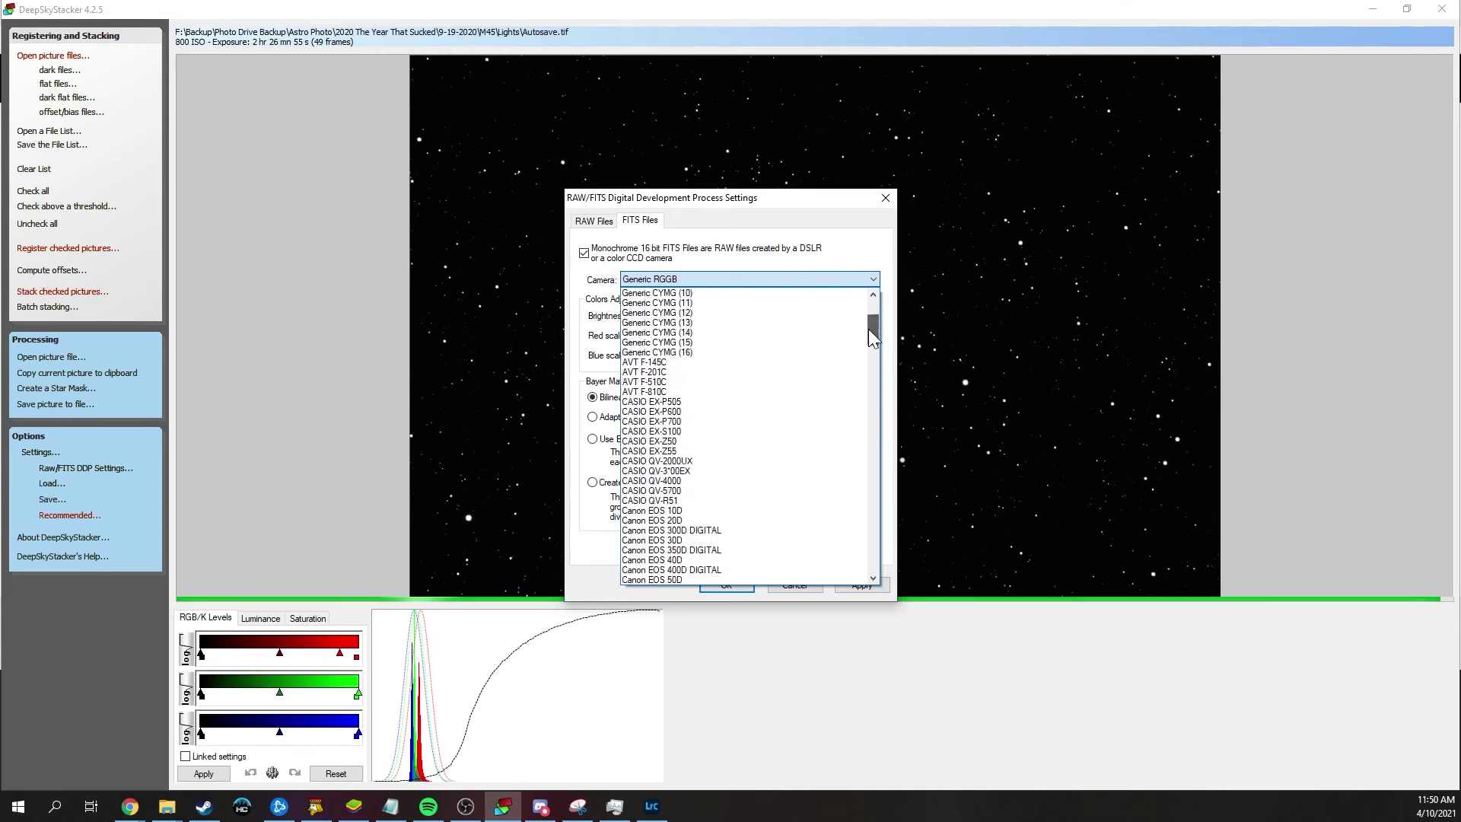
{"action": "left_click_drag", "start_coordinate": [871, 335], "coordinate": [871, 318]}
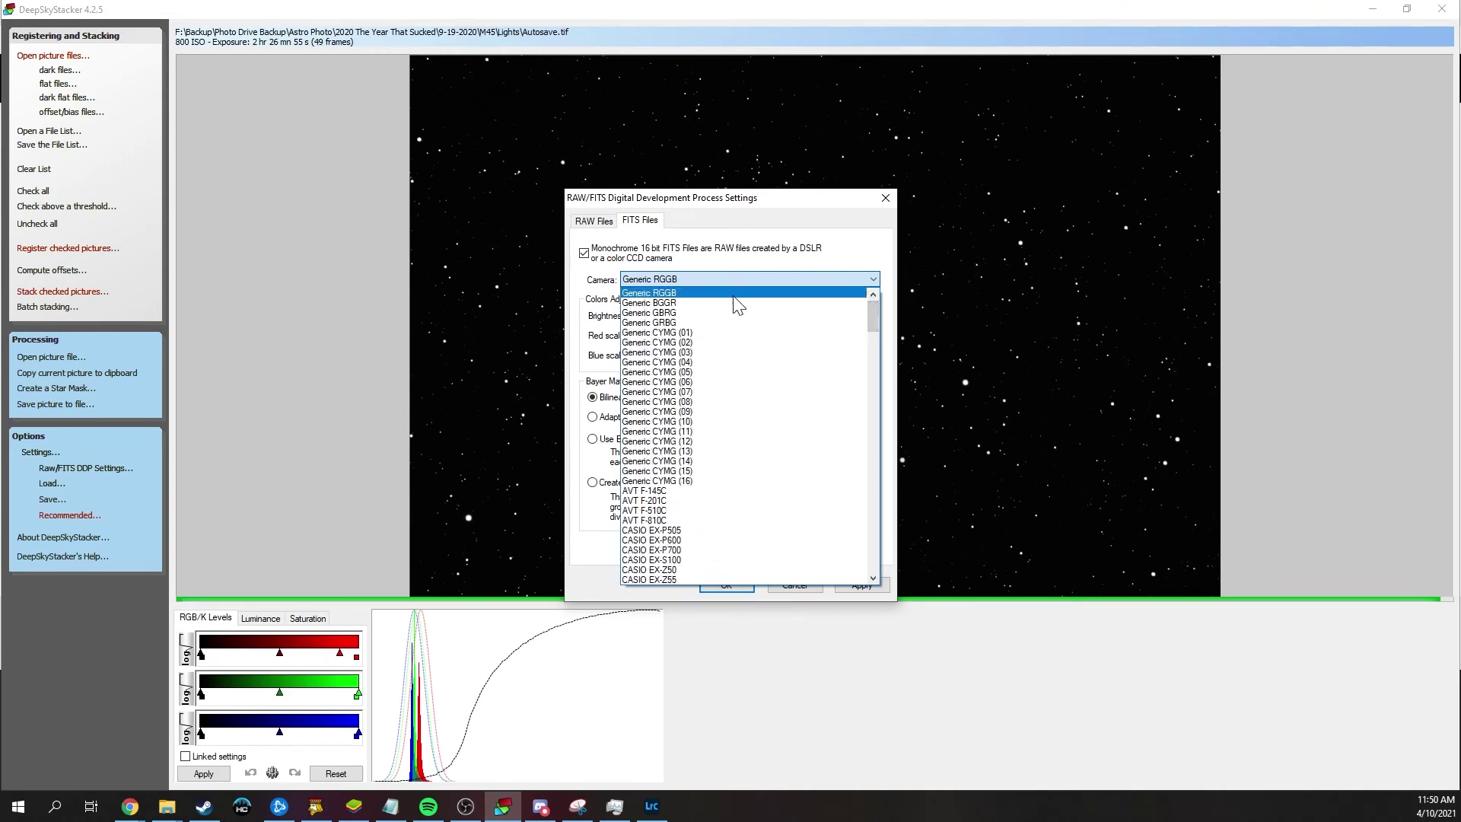
{"action": "scroll", "coordinate": [746, 335], "scroll_direction": "down", "scroll_amount": 7}
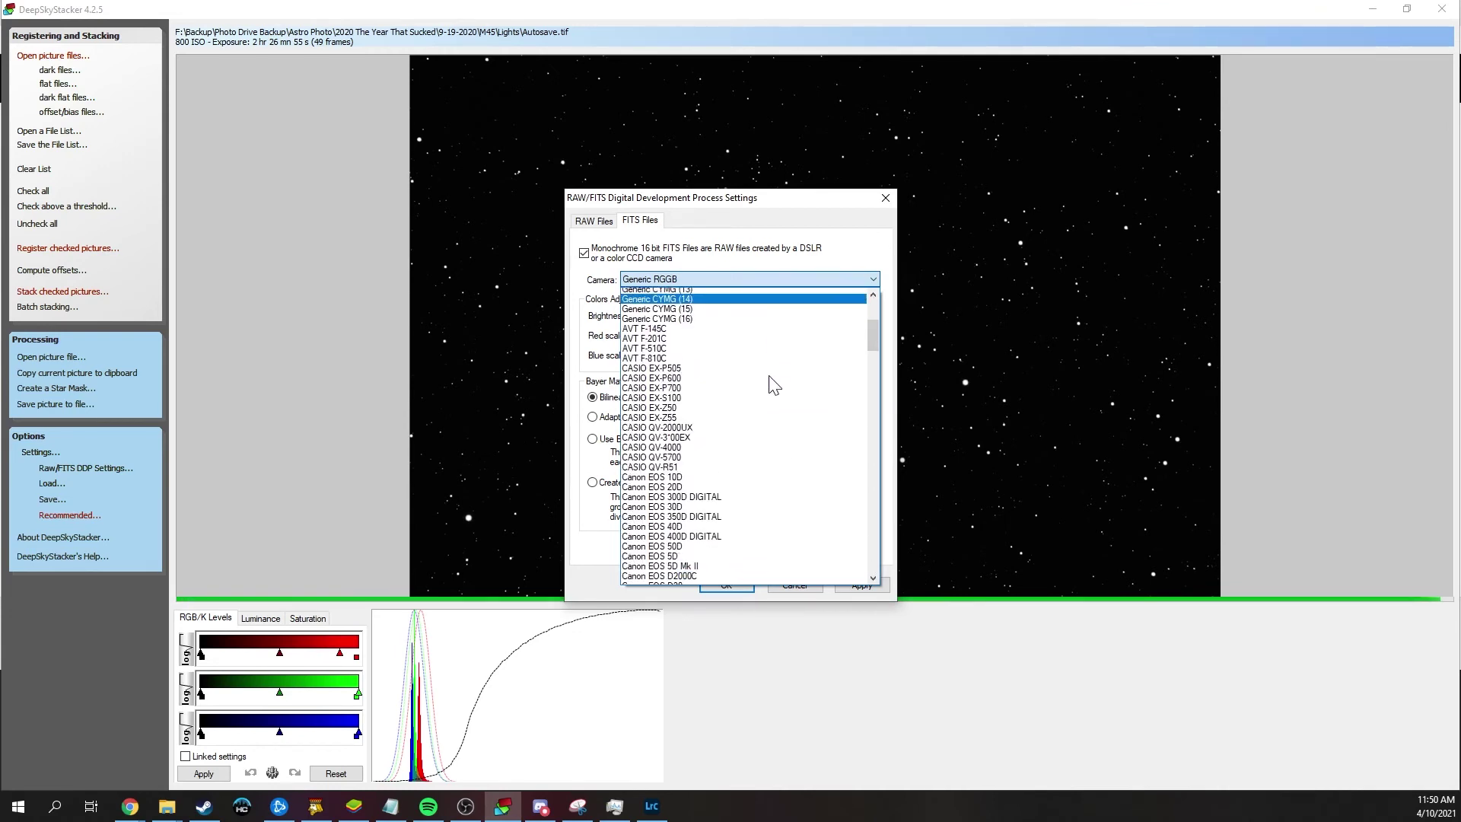